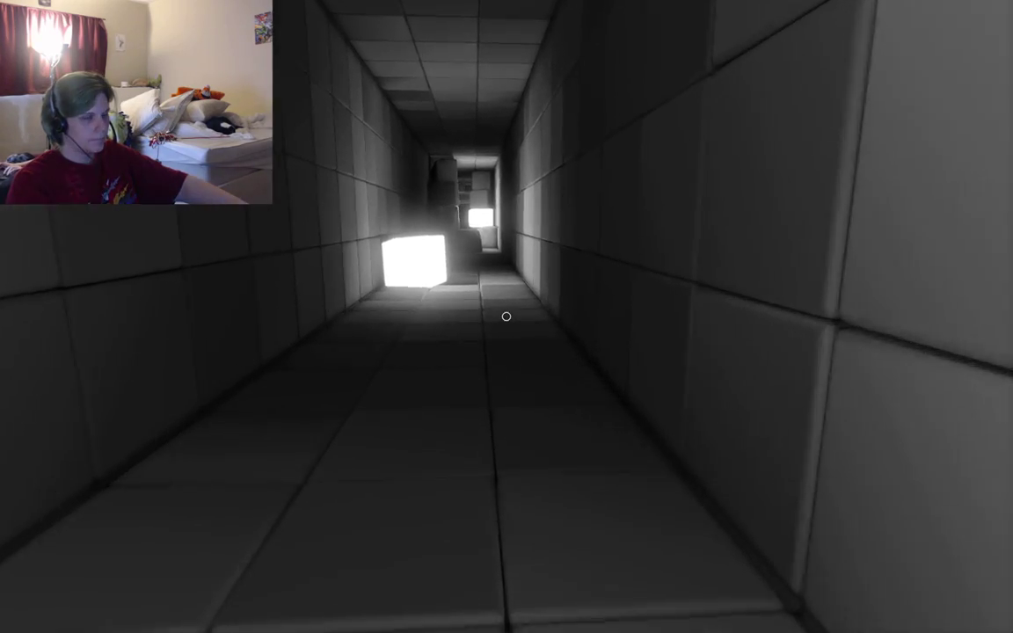
Walk the cable-lined corridor past the glowing cubes to the doorway at its end
key(w)
key(w)
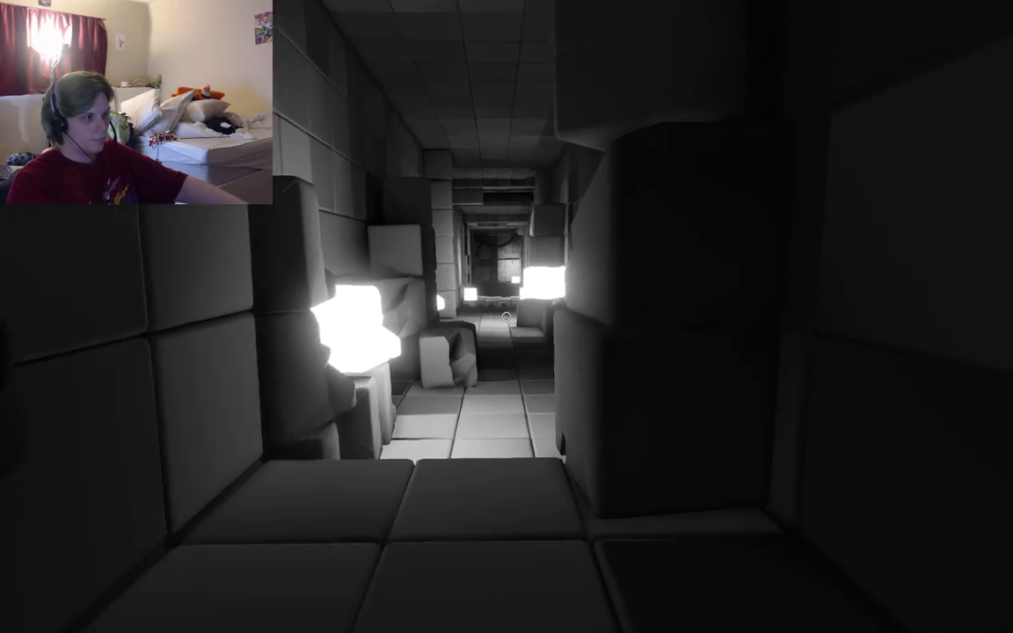
key(w)
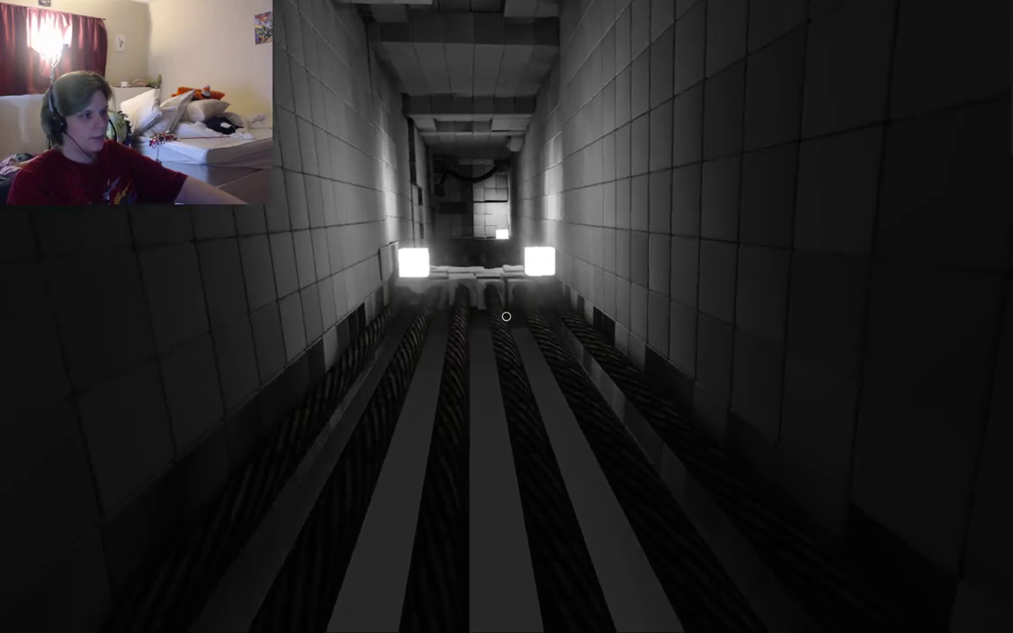
key(w)
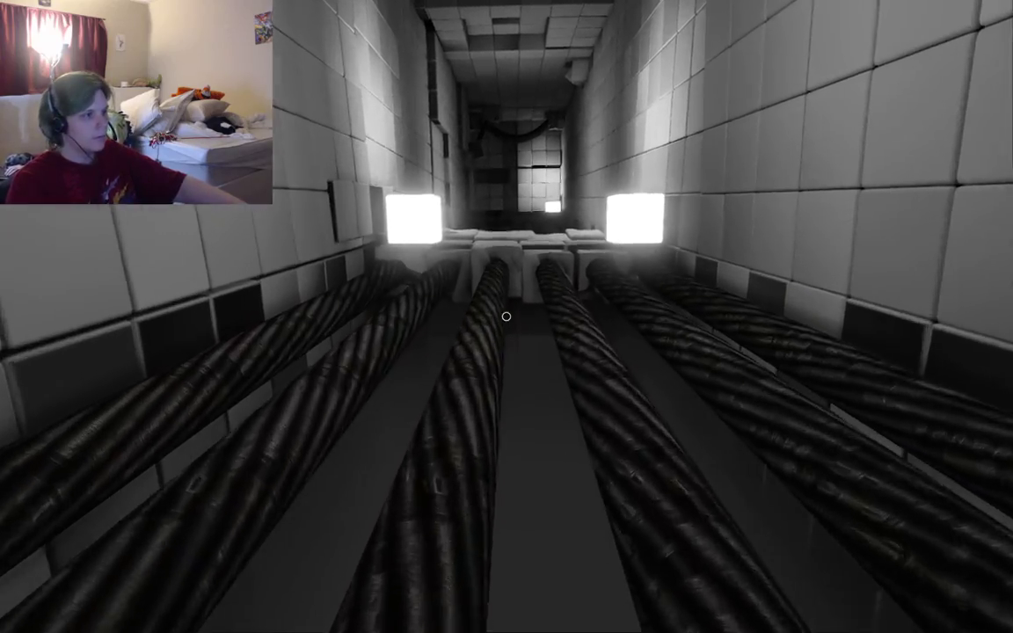
key(w)
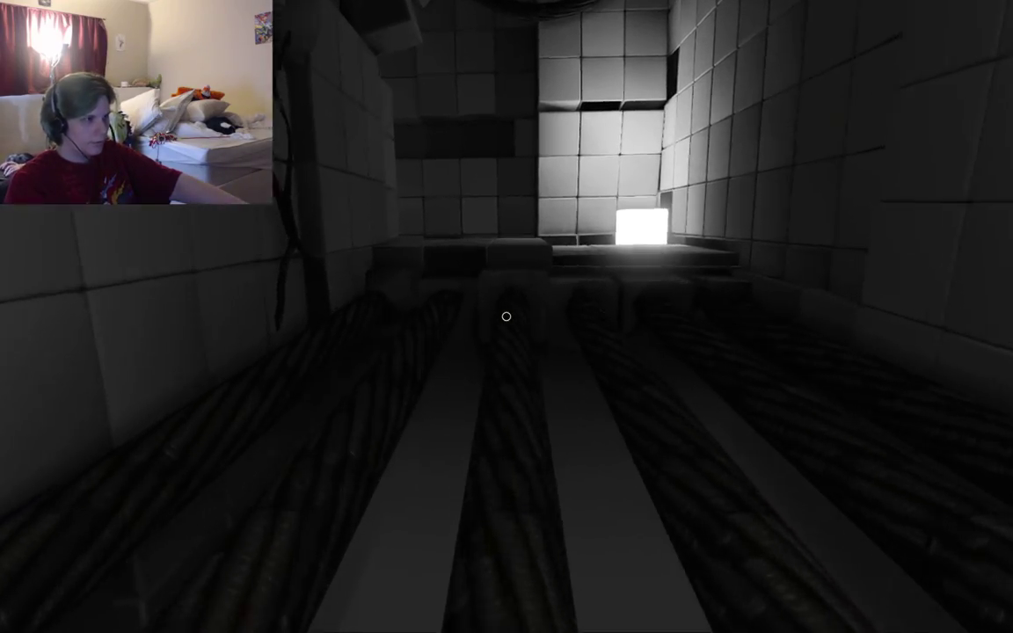
key(w)
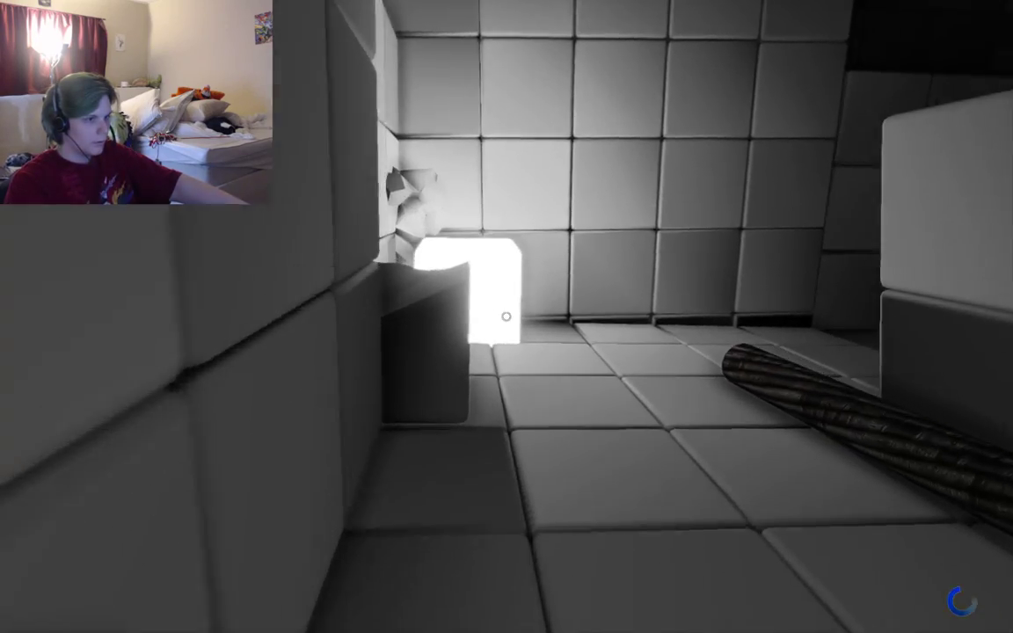
key(w)
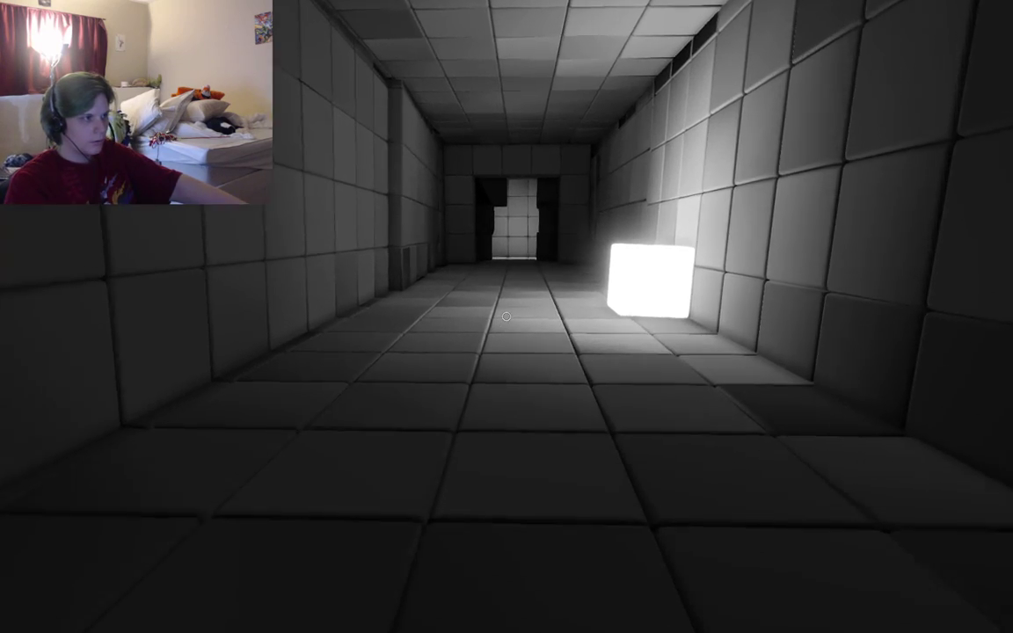
key(w)
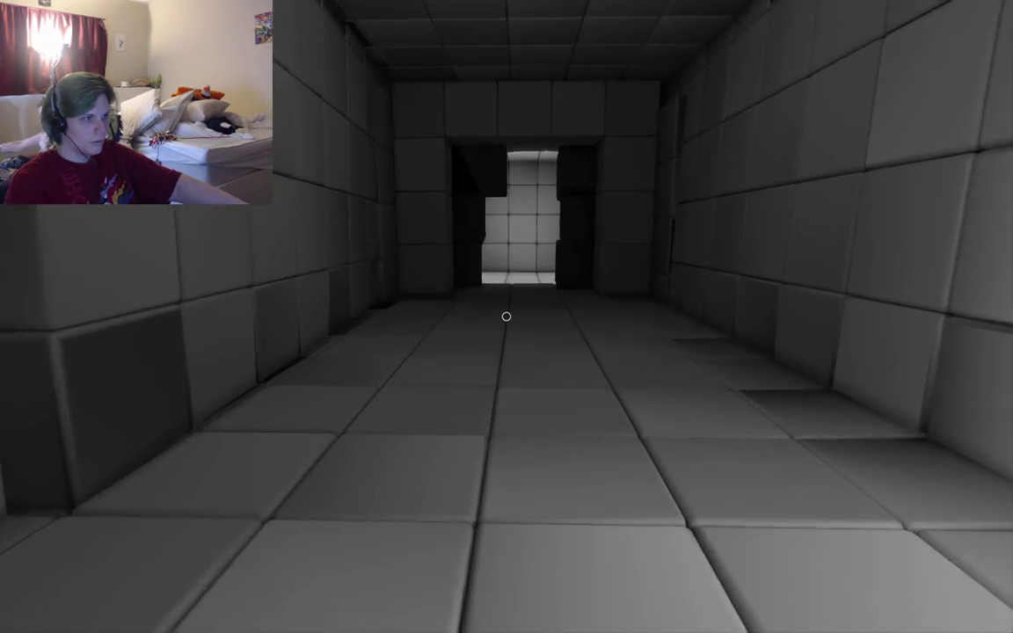
key(w)
key(w)
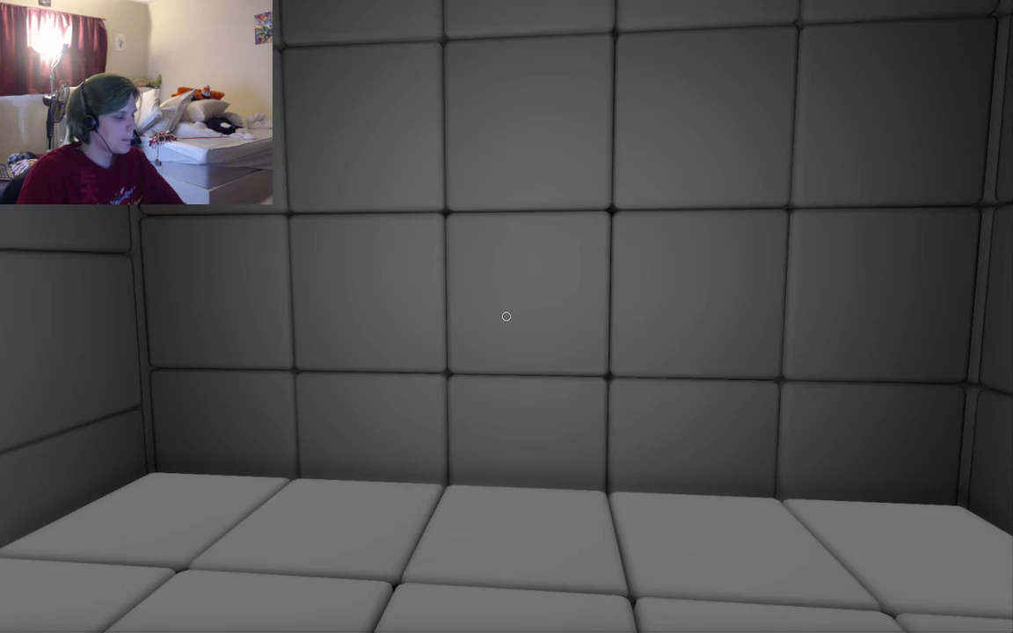
Climb the block ledge, drop into the block-strewn corridor and face down it
key(w)
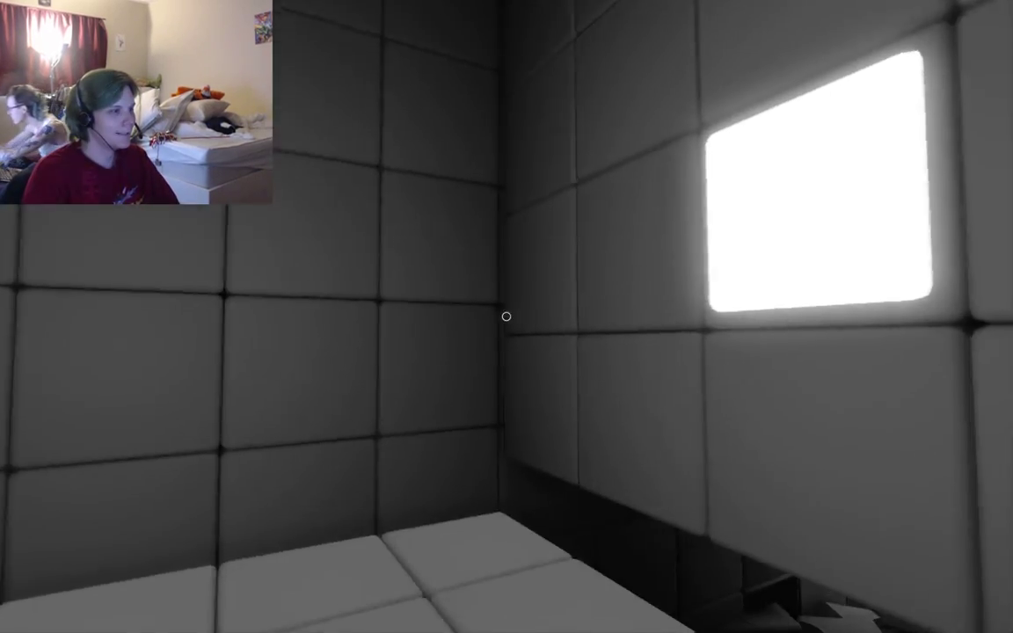
key(space)
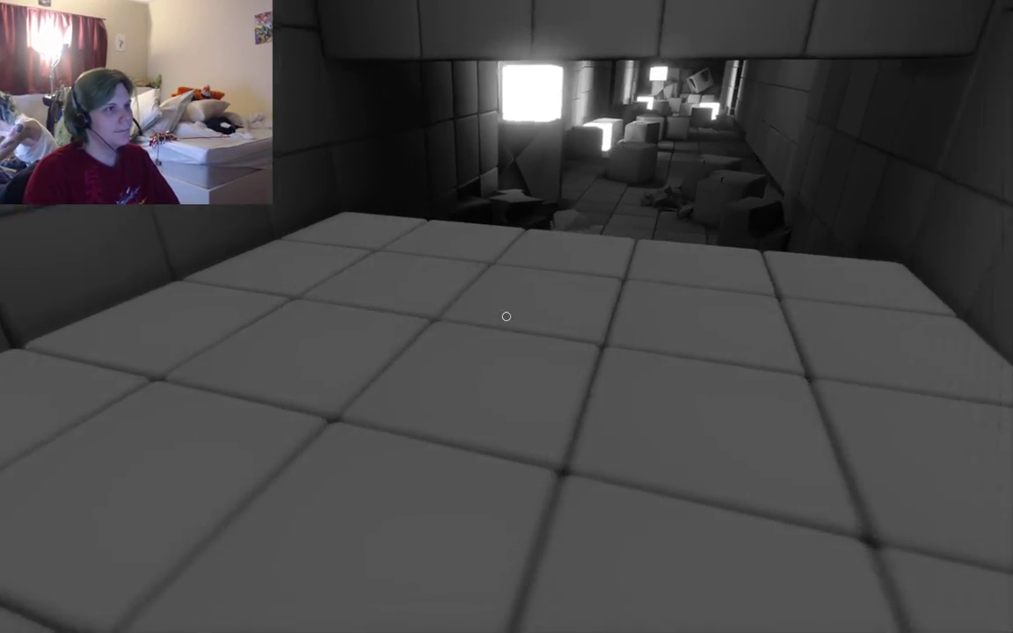
key(w)
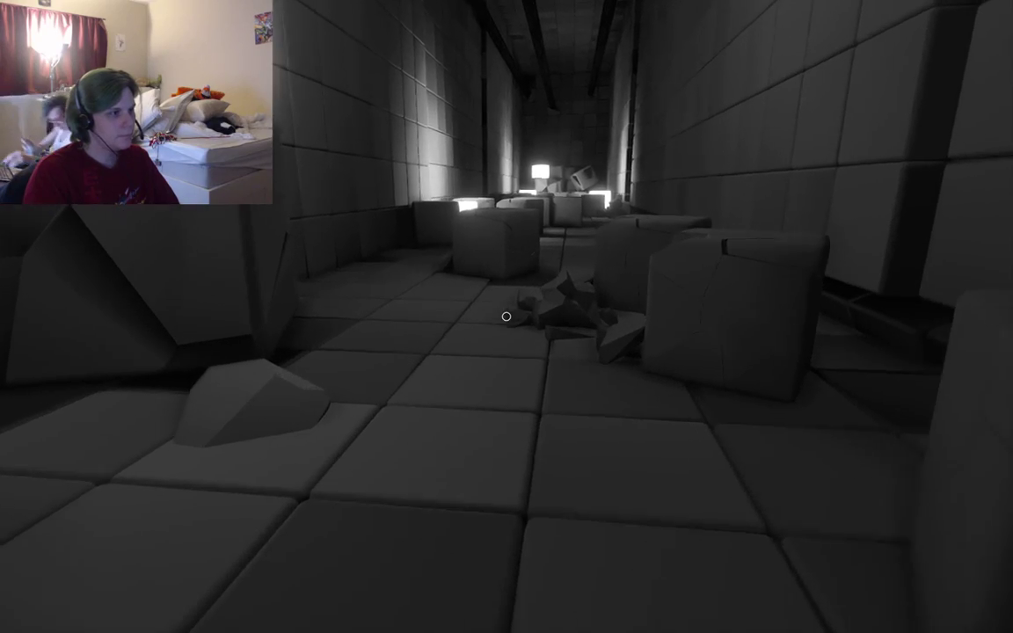
key(w)
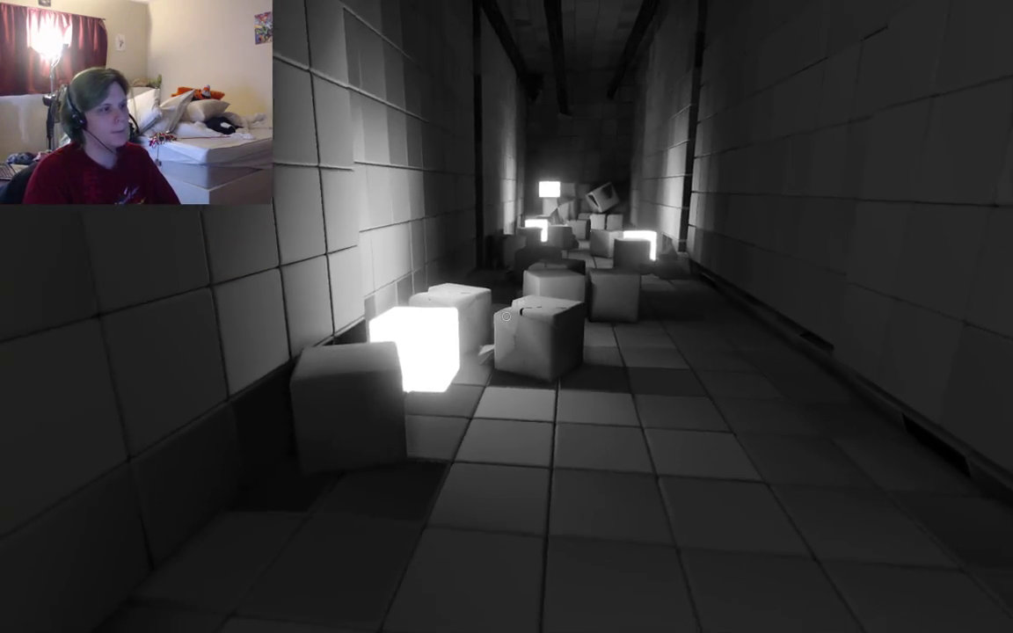
key(w)
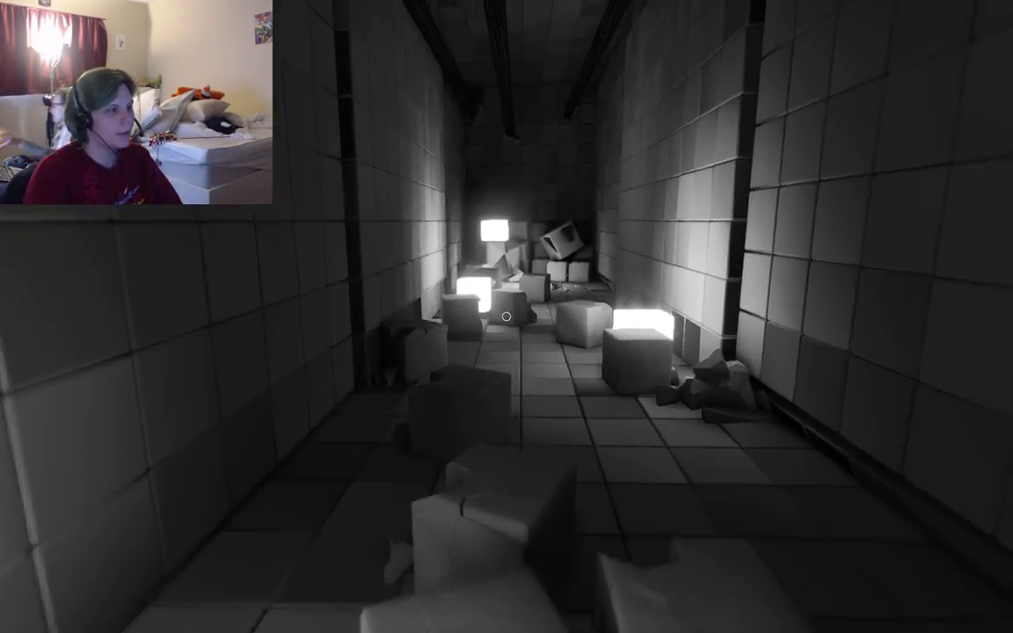
key(w)
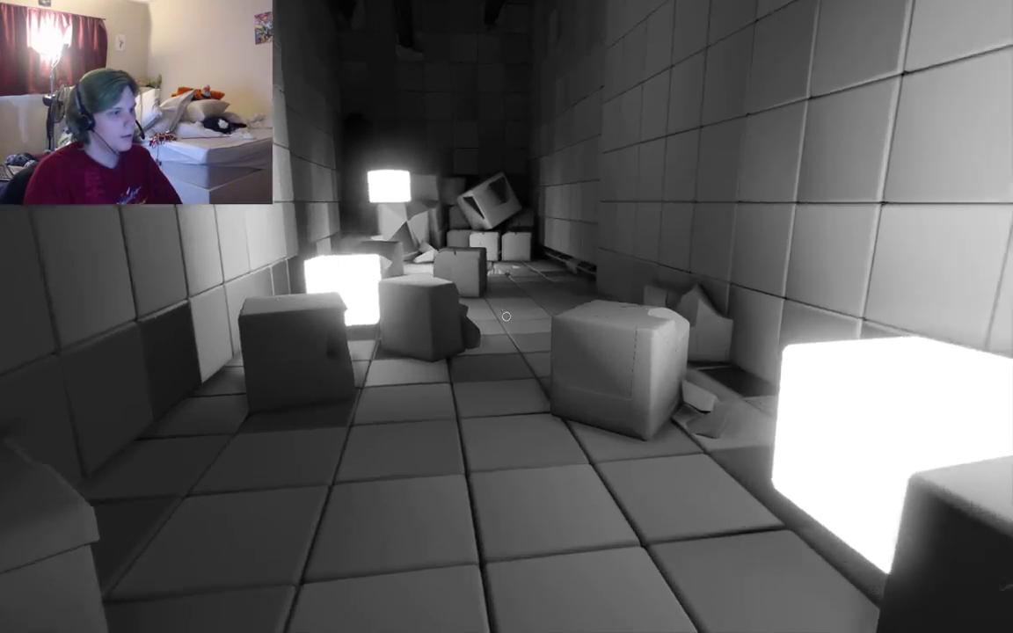
key(w)
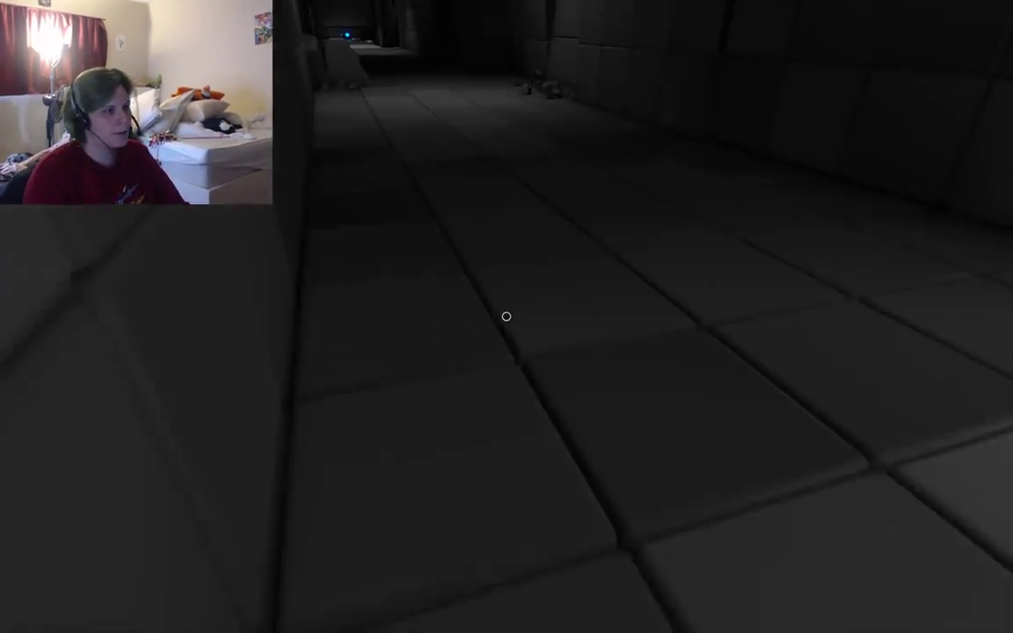
Head past the rubble through the dark corridor toward the blue orb and red laser
key(w)
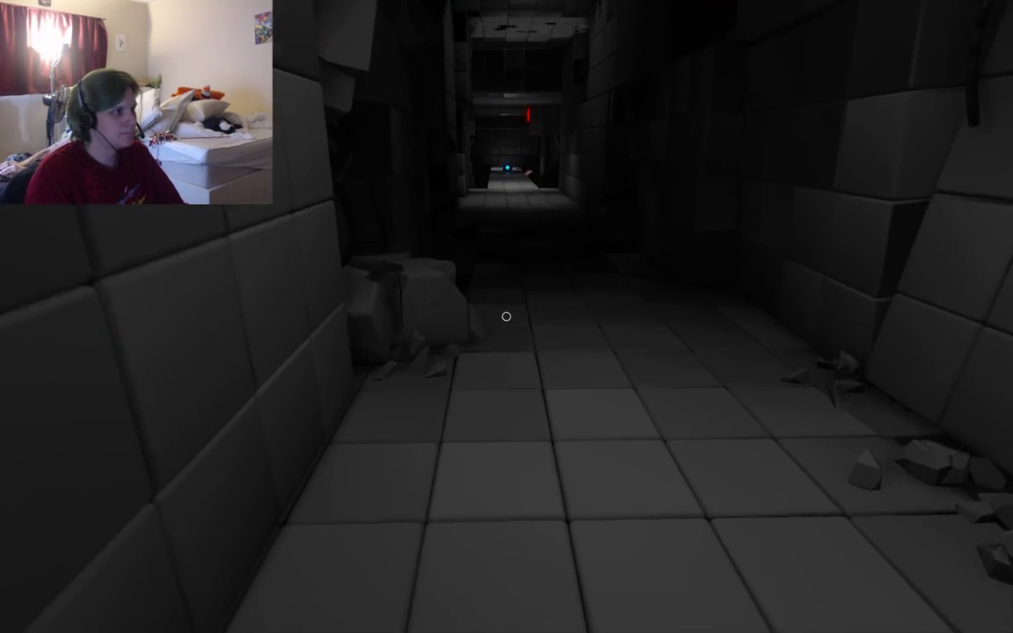
key(w)
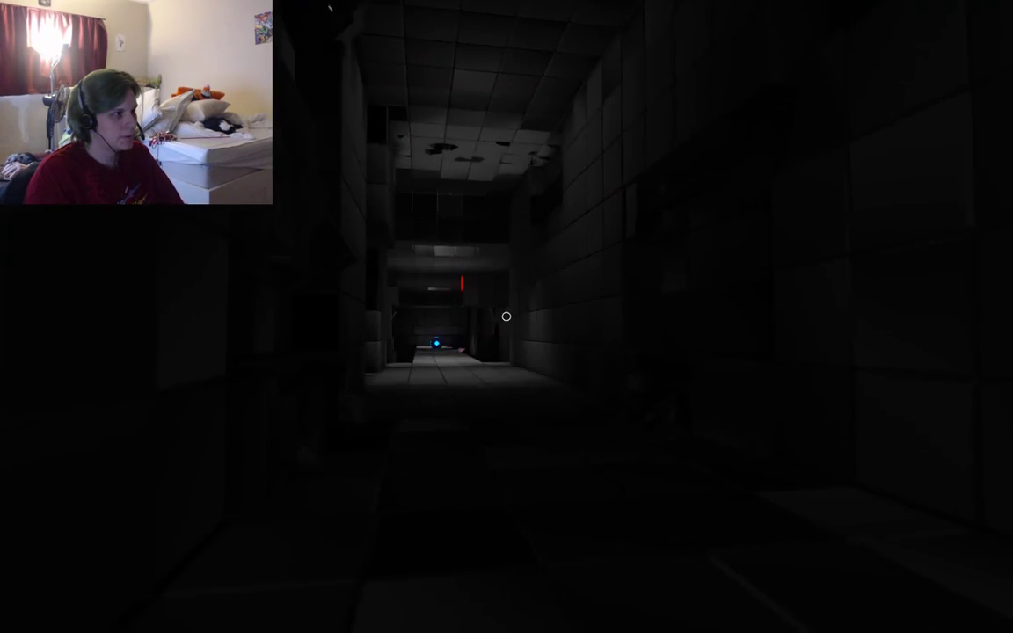
key(w)
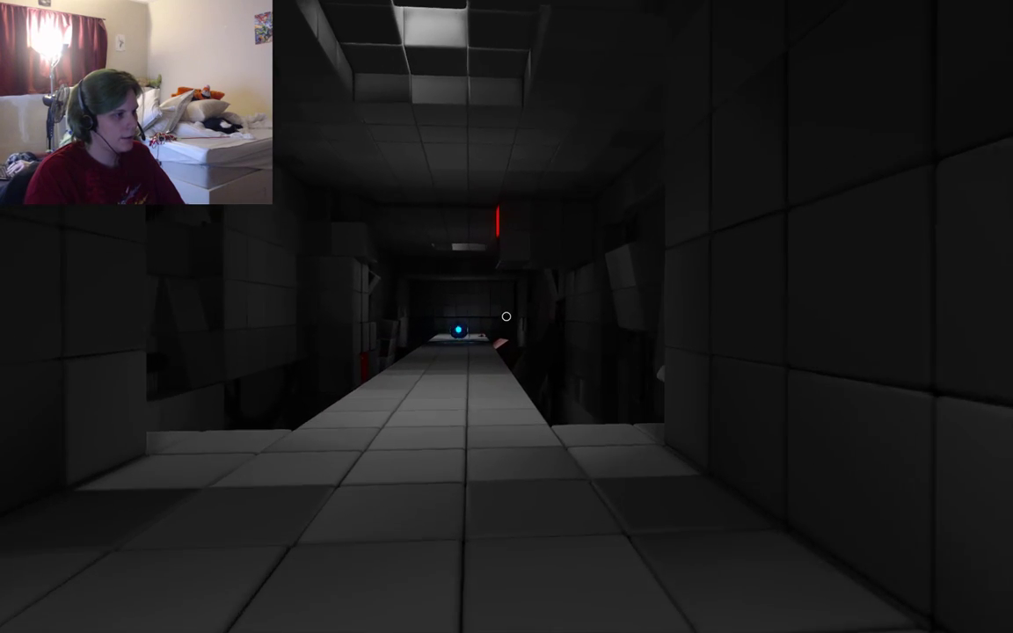
key(w)
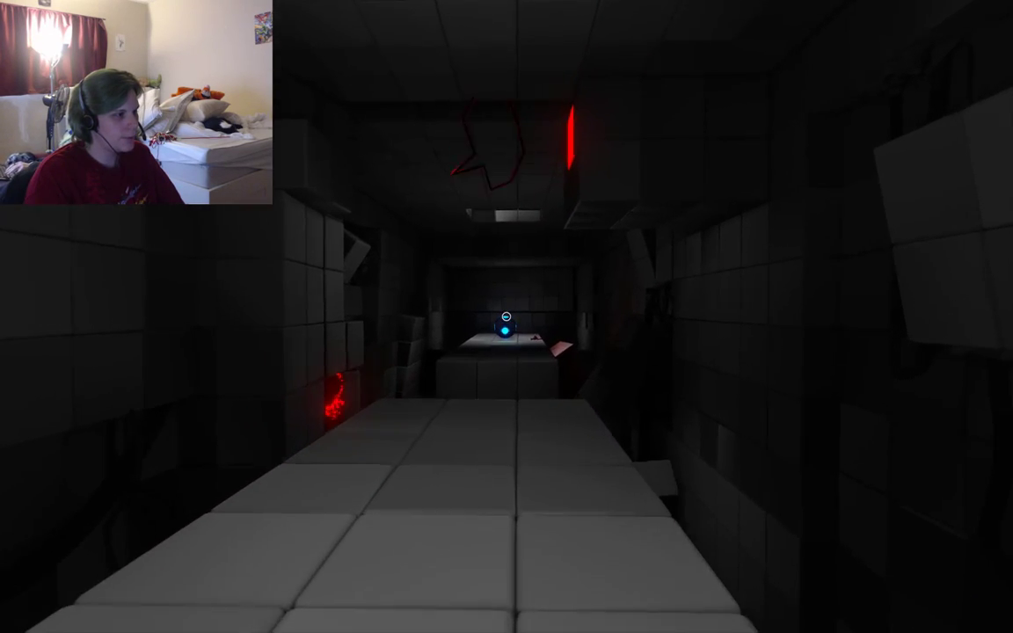
key(w)
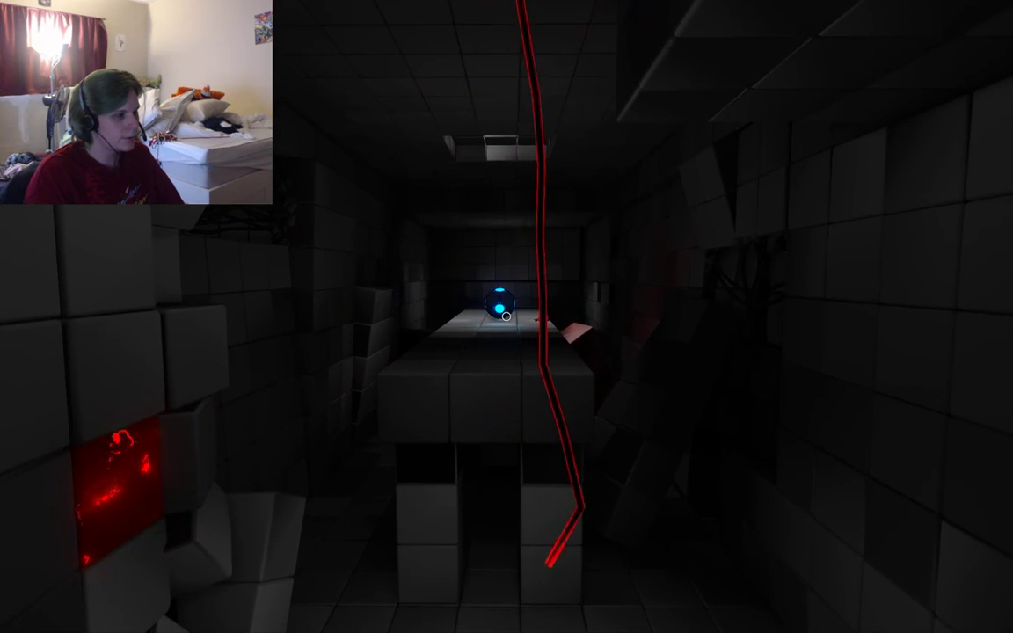
key(w)
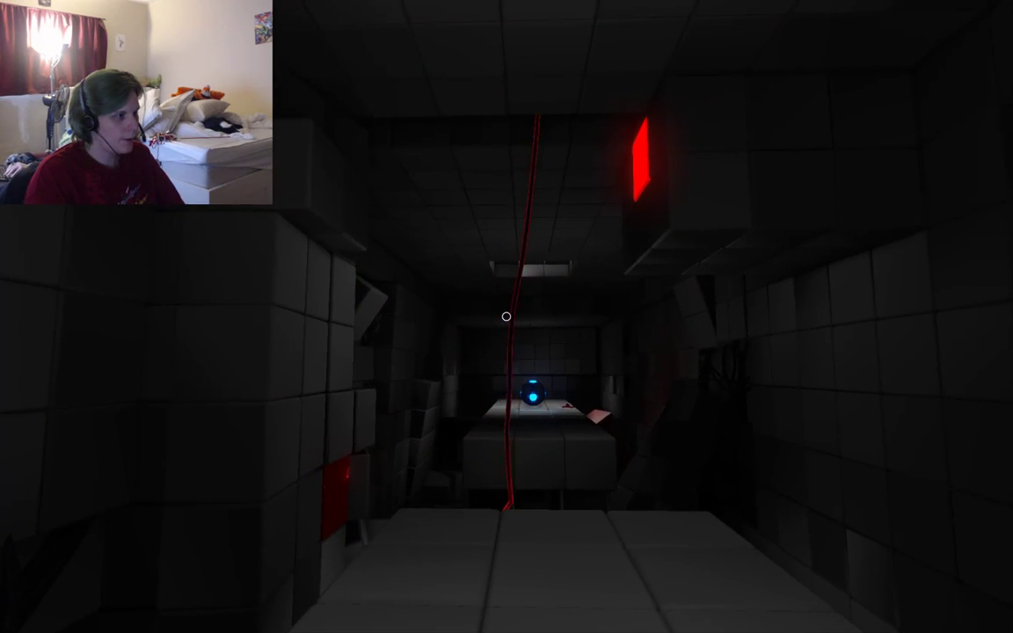
key(w)
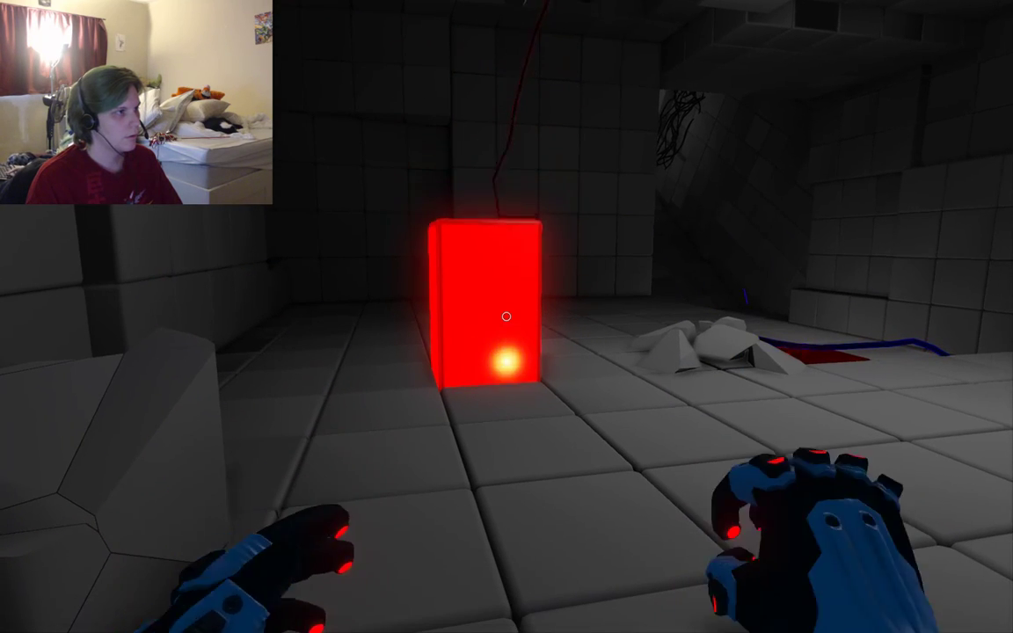
Reshape the red blocks near the yellow pillar and activate the ceiling arrow panel
click(506, 317)
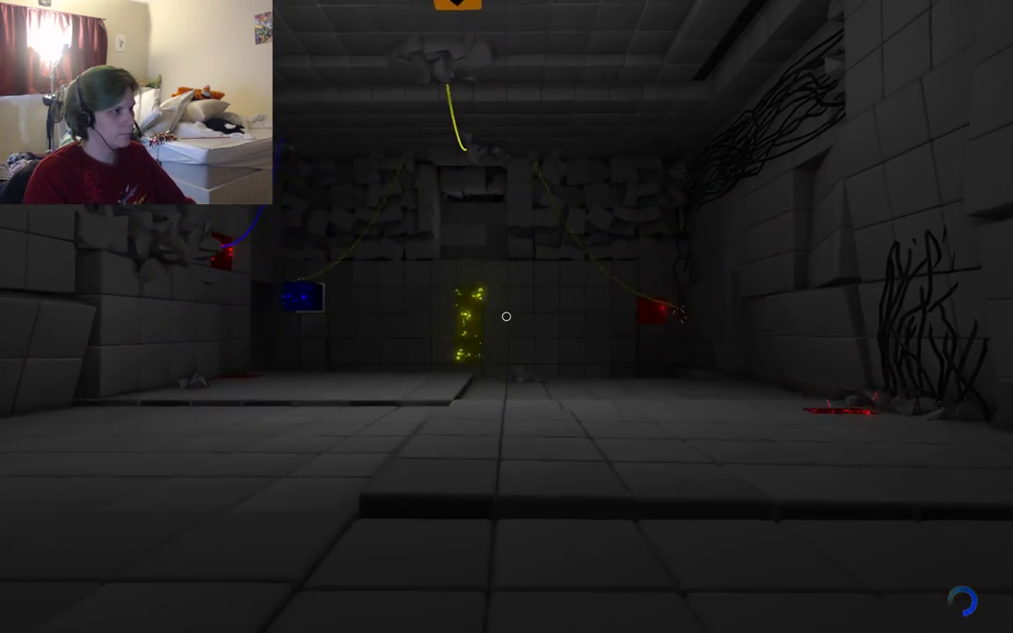
key(w)
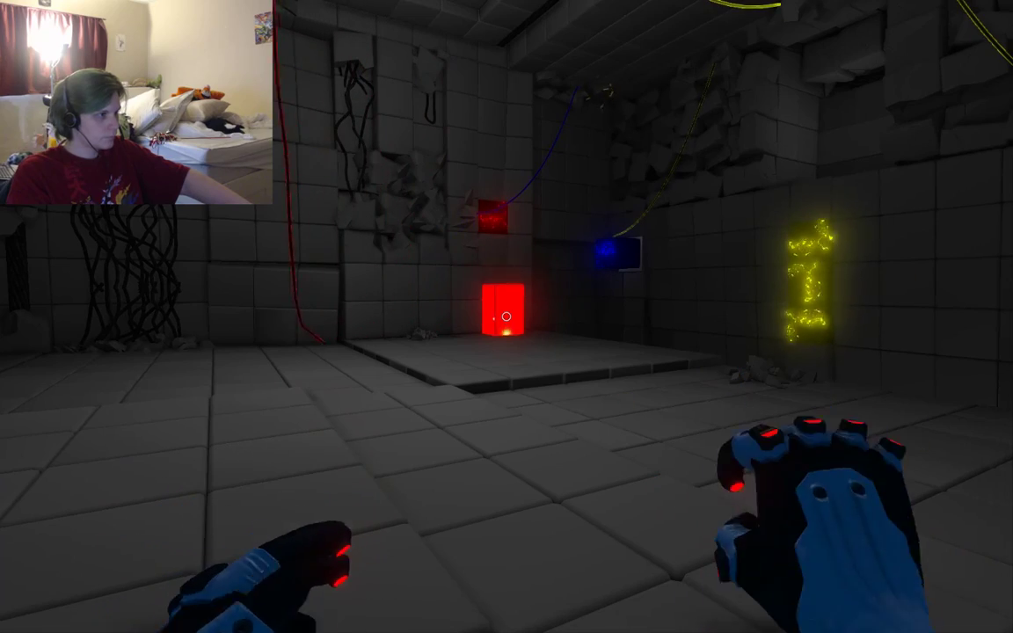
right_click(506, 316)
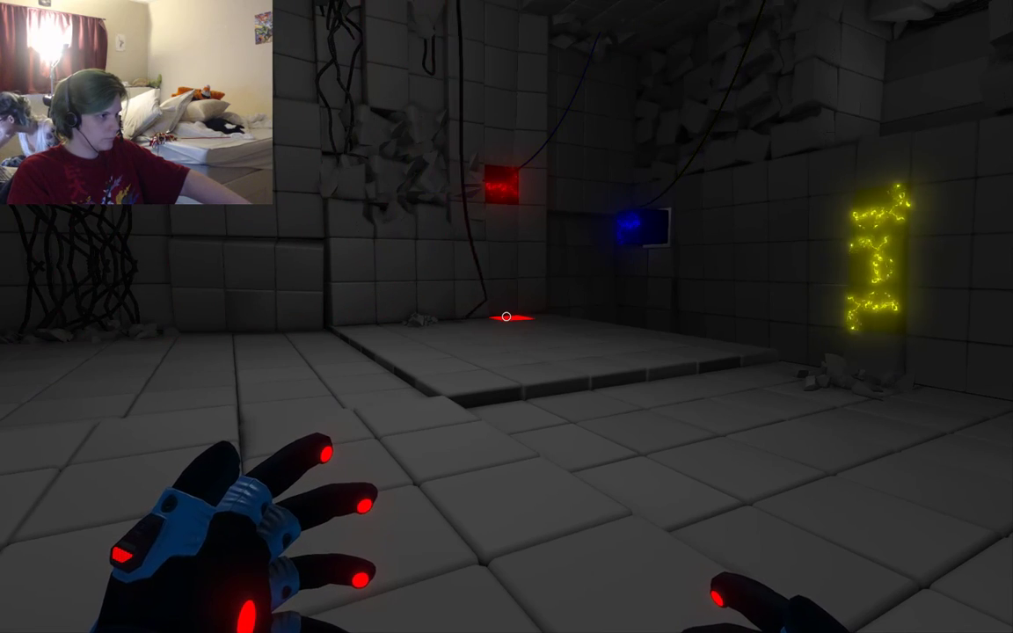
click(506, 316)
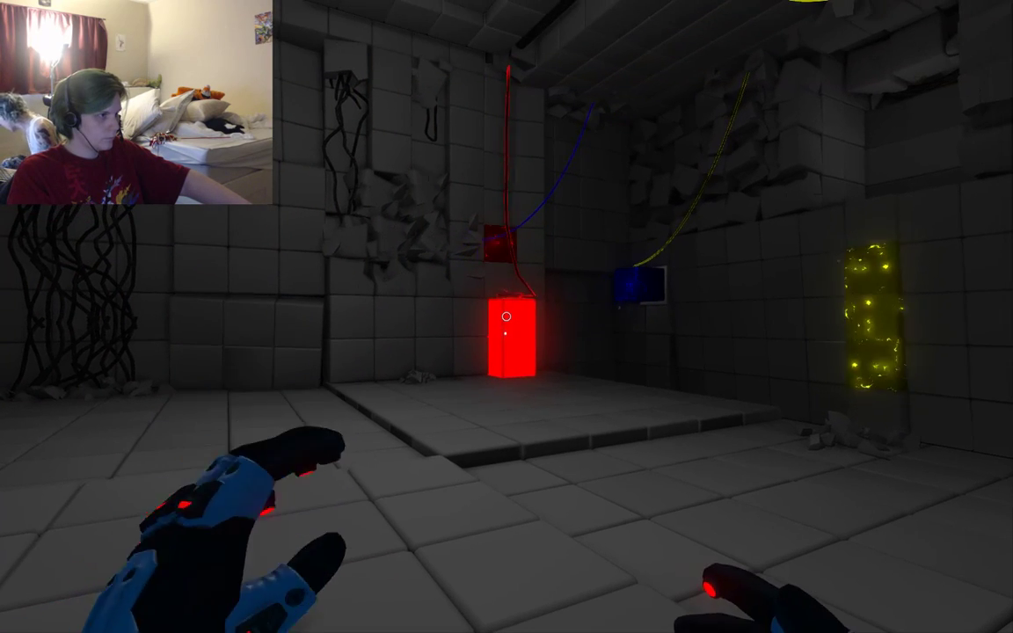
key(w)
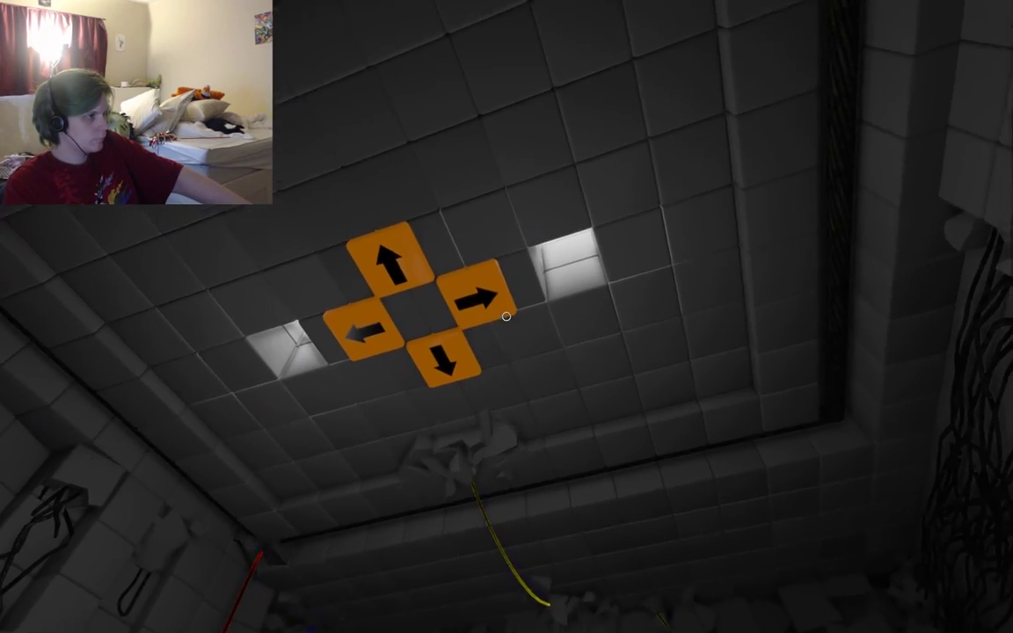
click(505, 316)
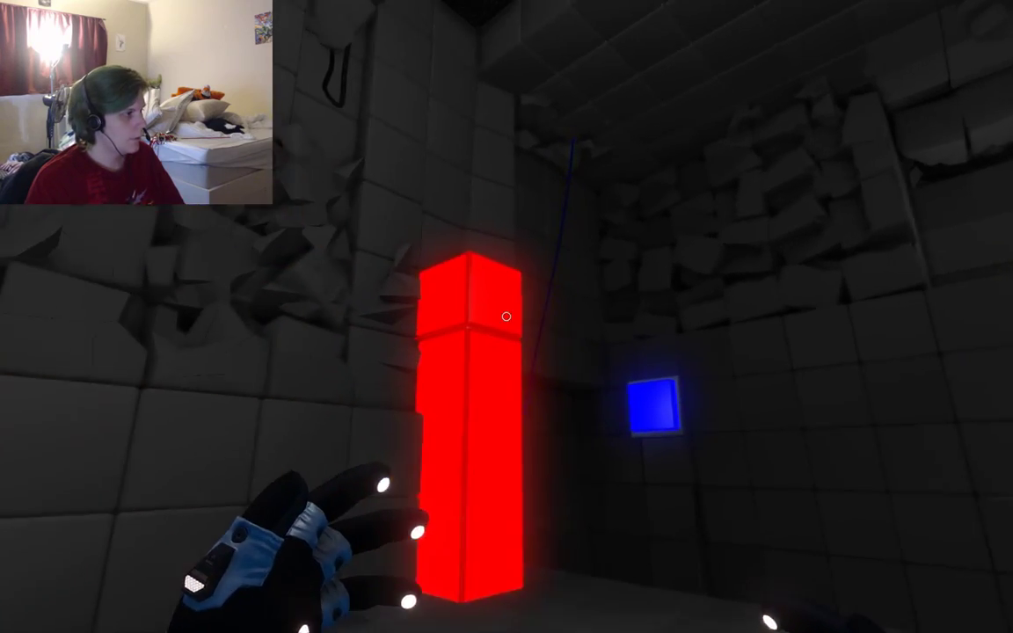
click(506, 317)
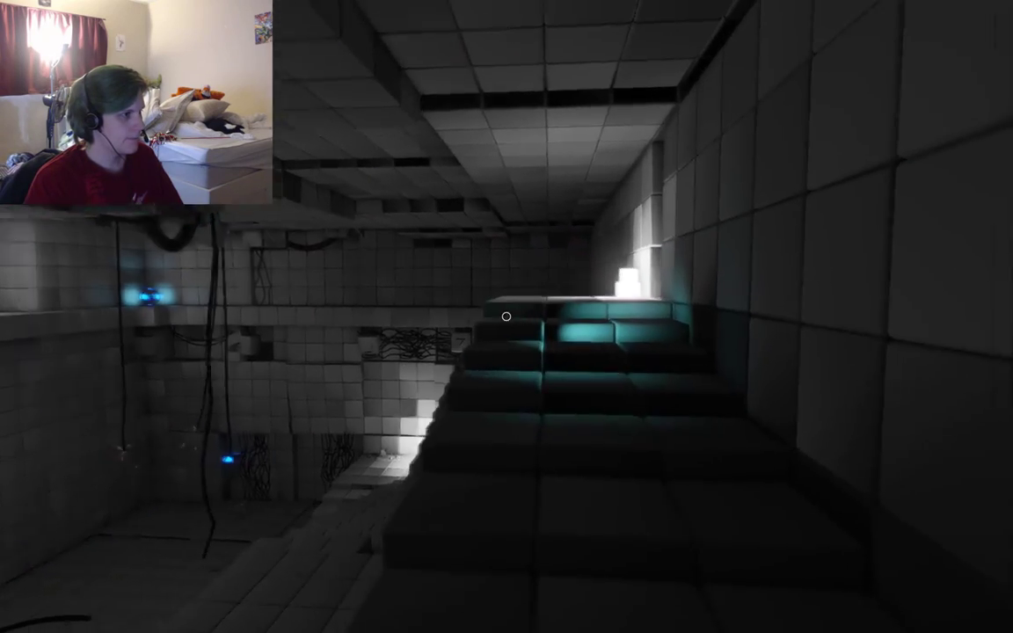
Go through the dark tiled corridor into the red-block room, reaching the pit's edge
key(w)
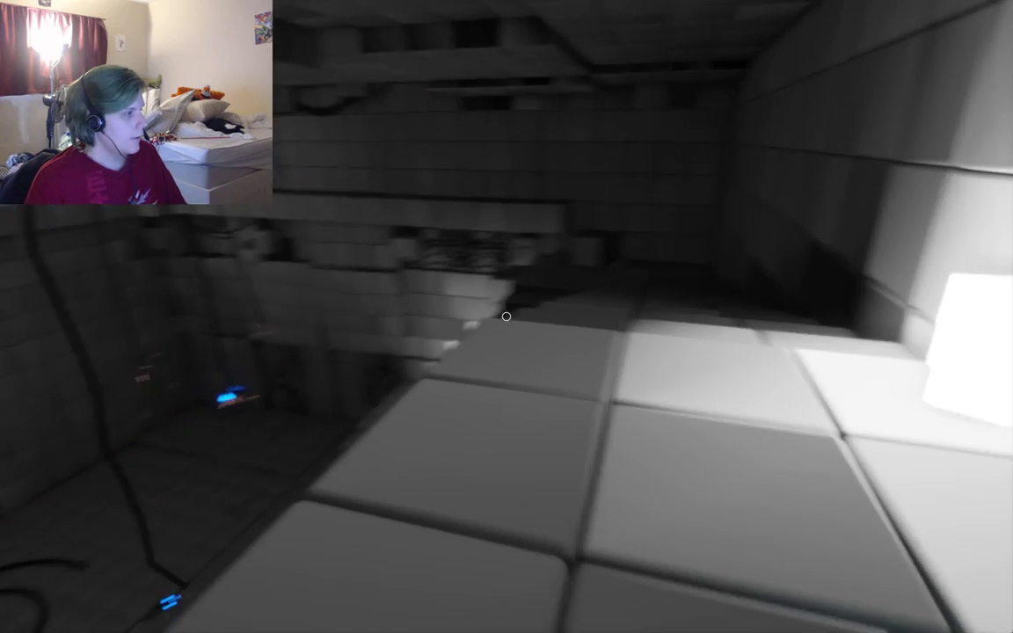
key(w)
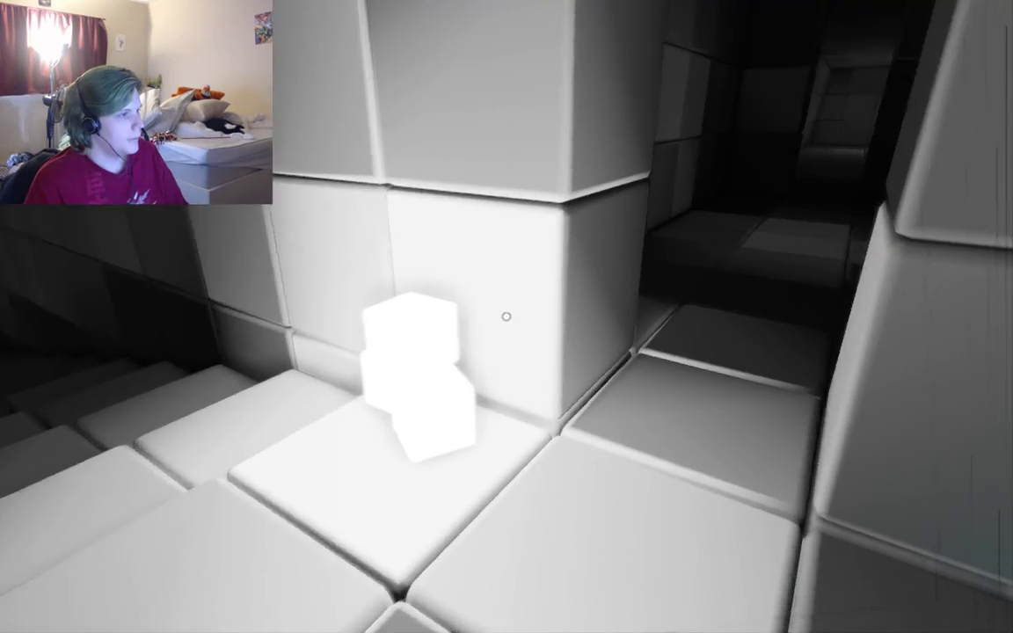
key(w)
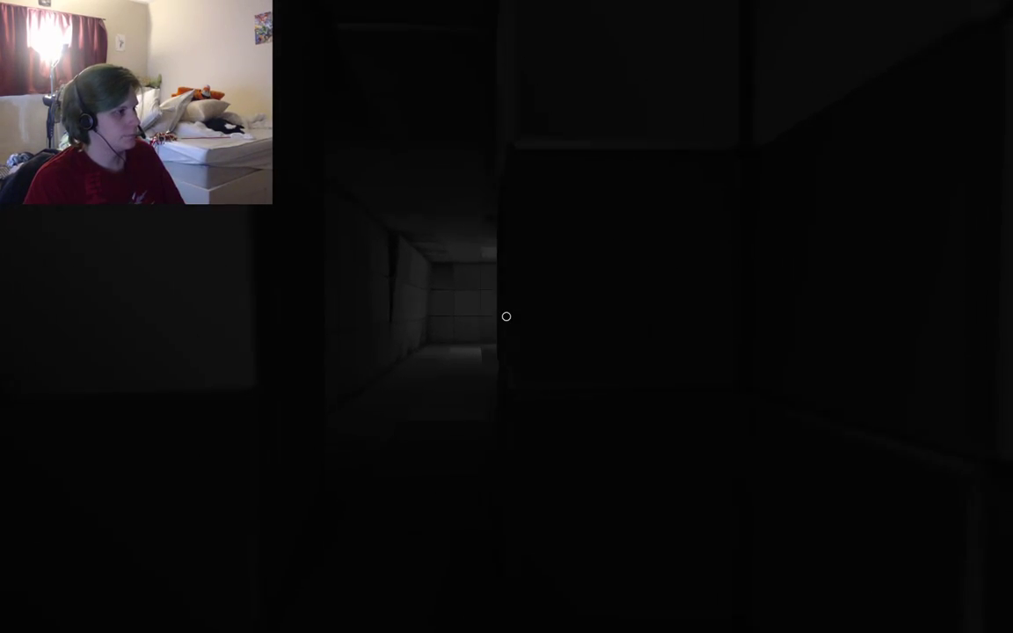
key(w)
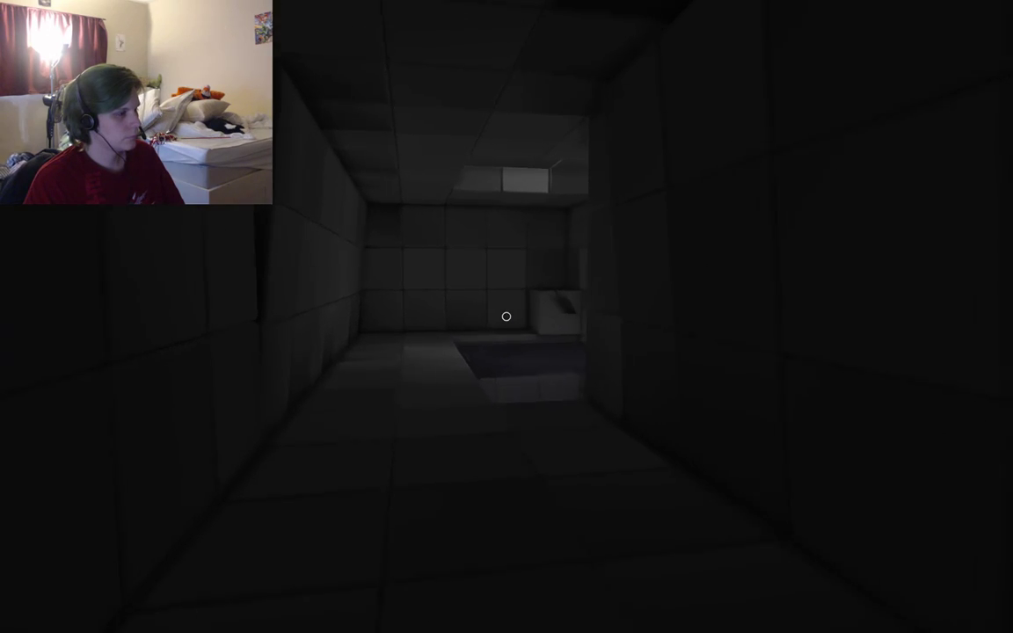
key(w)
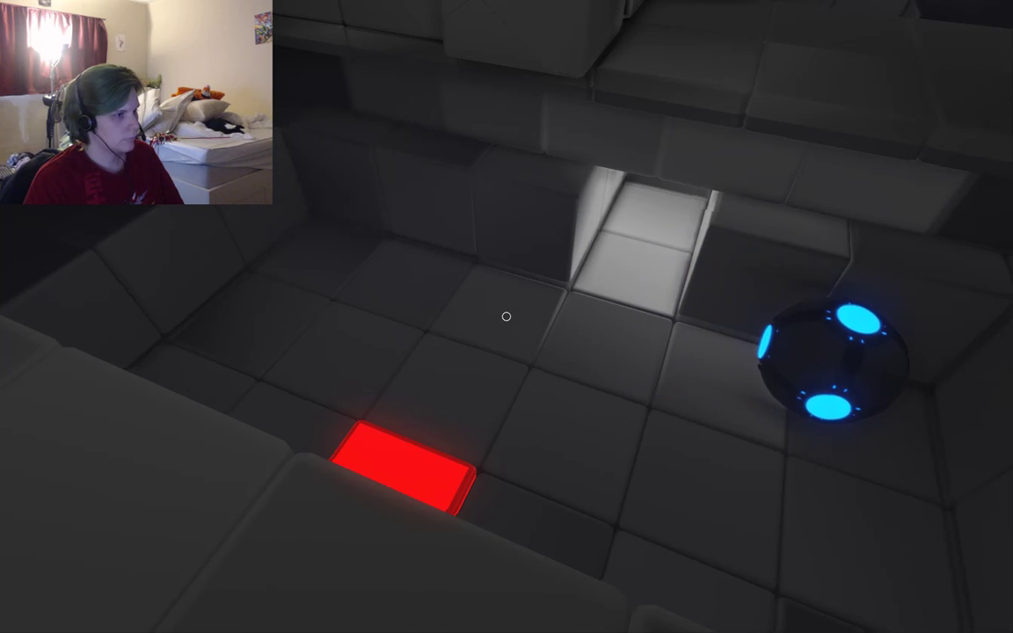
key(w)
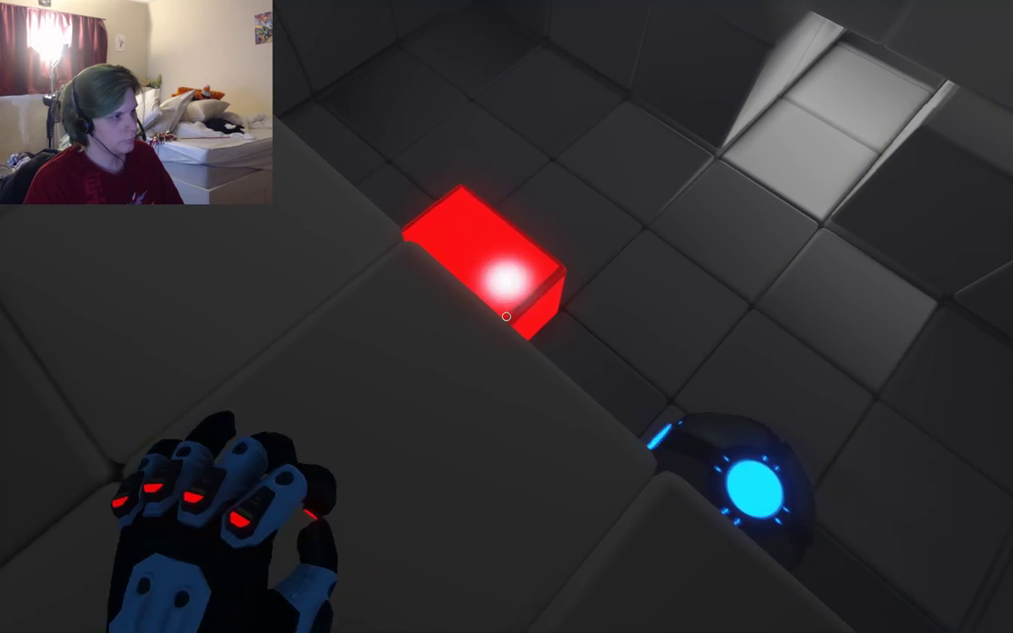
key(w)
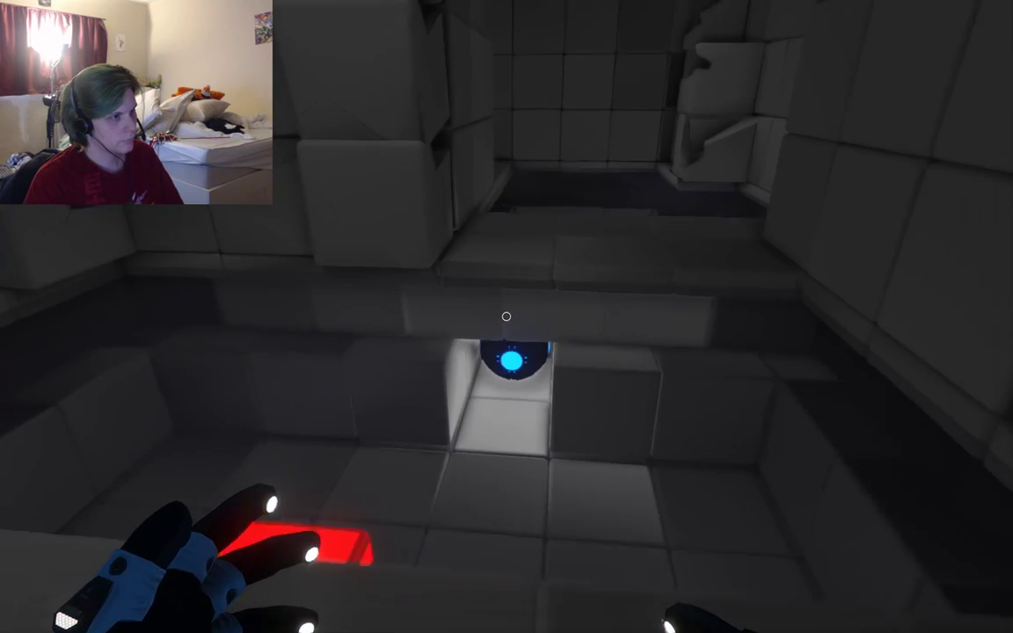
key(w)
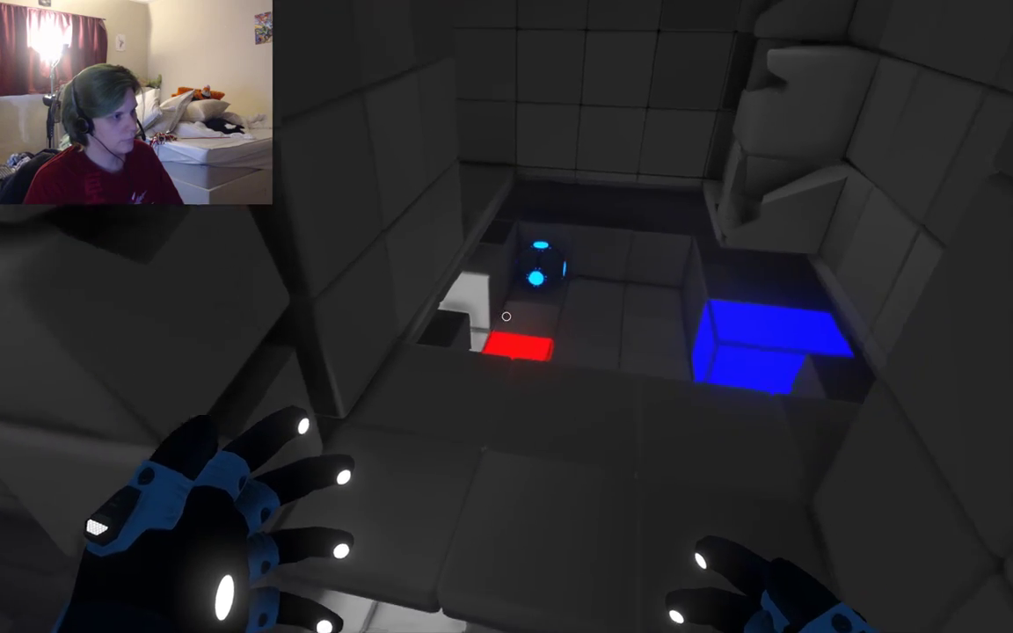
In the pit, place the blue sphere on the red block and extrude it twice
key(w)
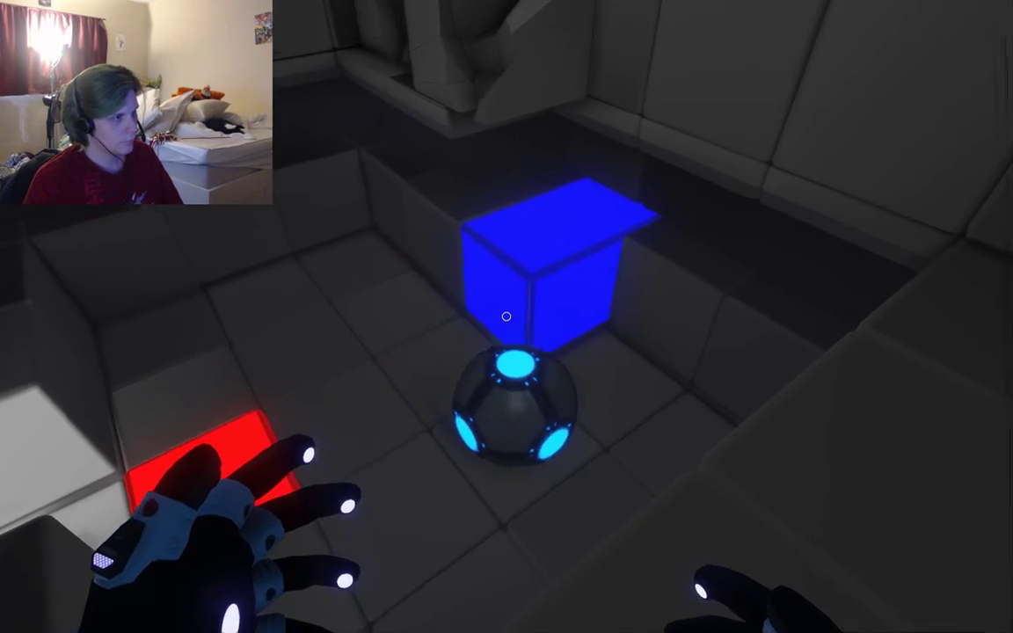
key(w)
click(506, 315)
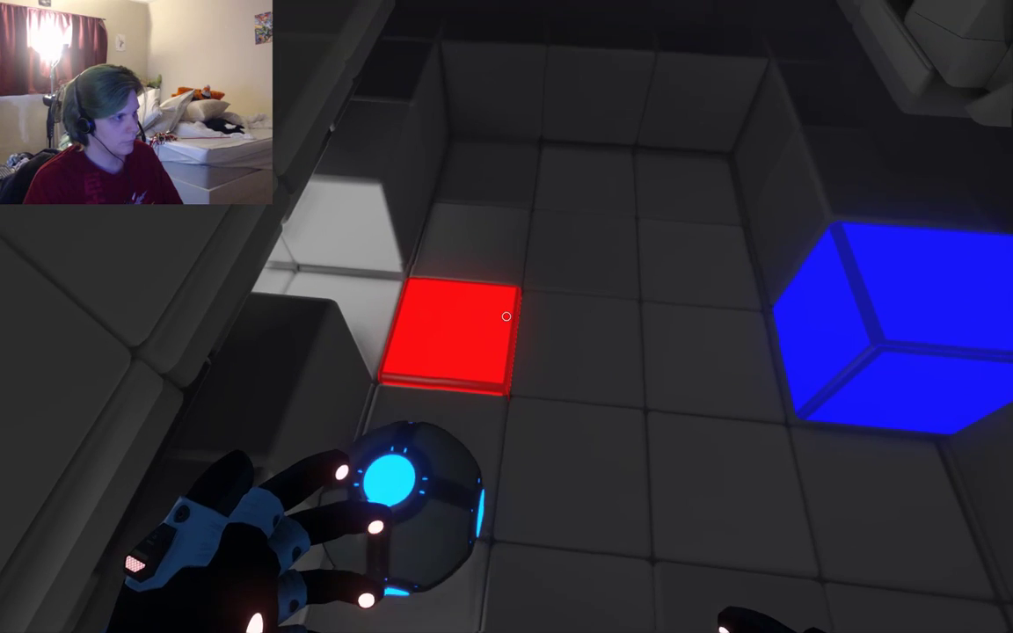
click(506, 316)
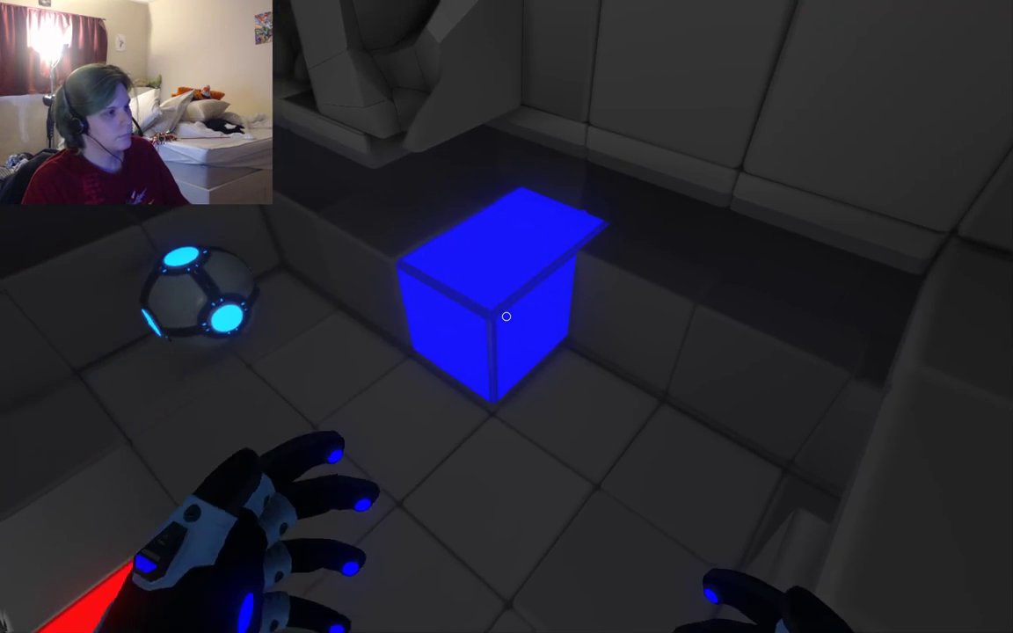
key(a)
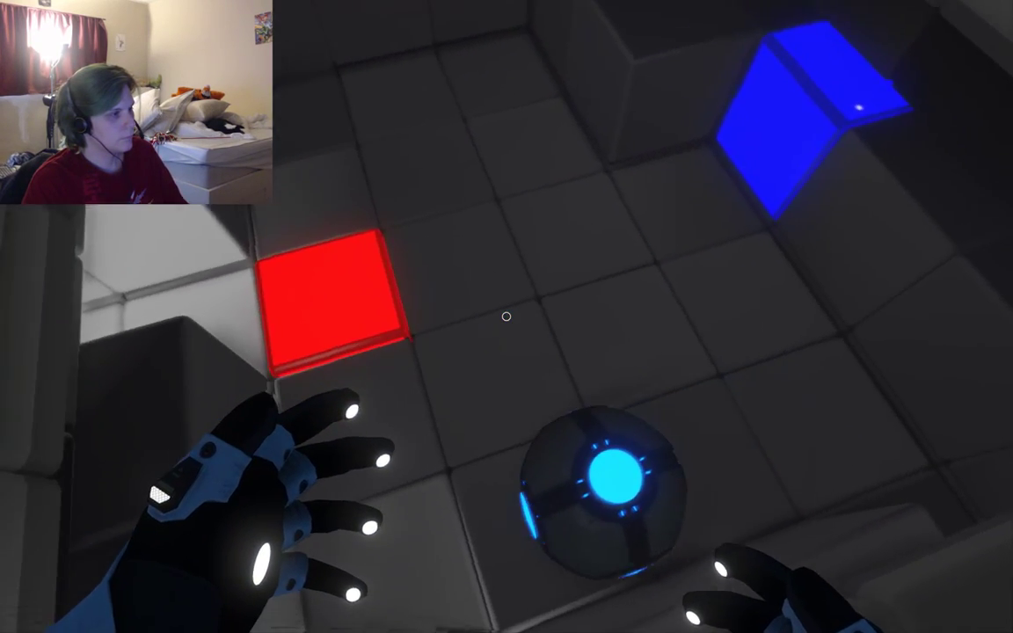
click(506, 316)
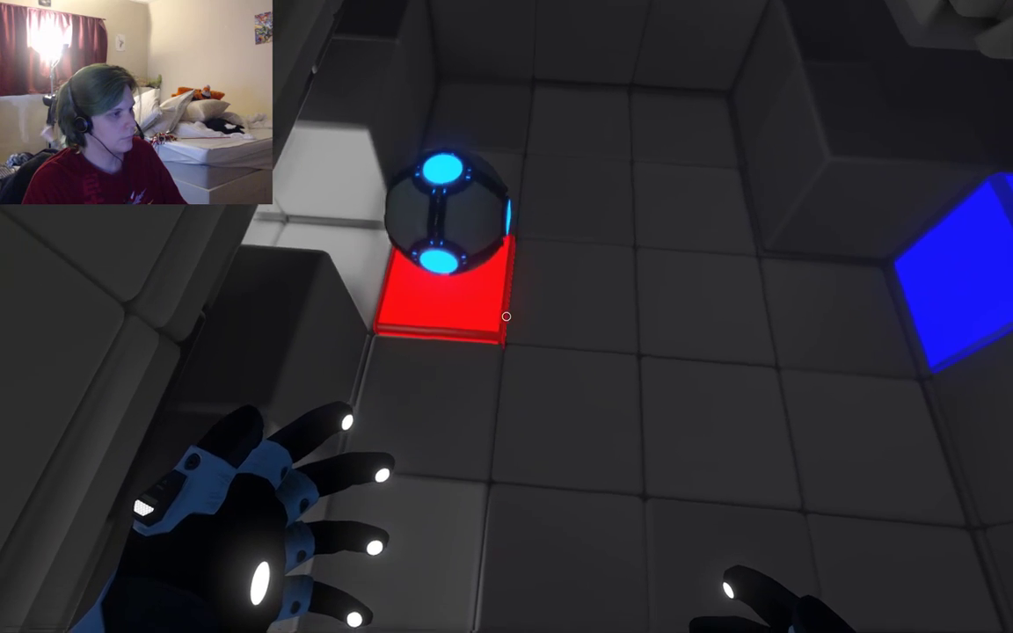
click(506, 315)
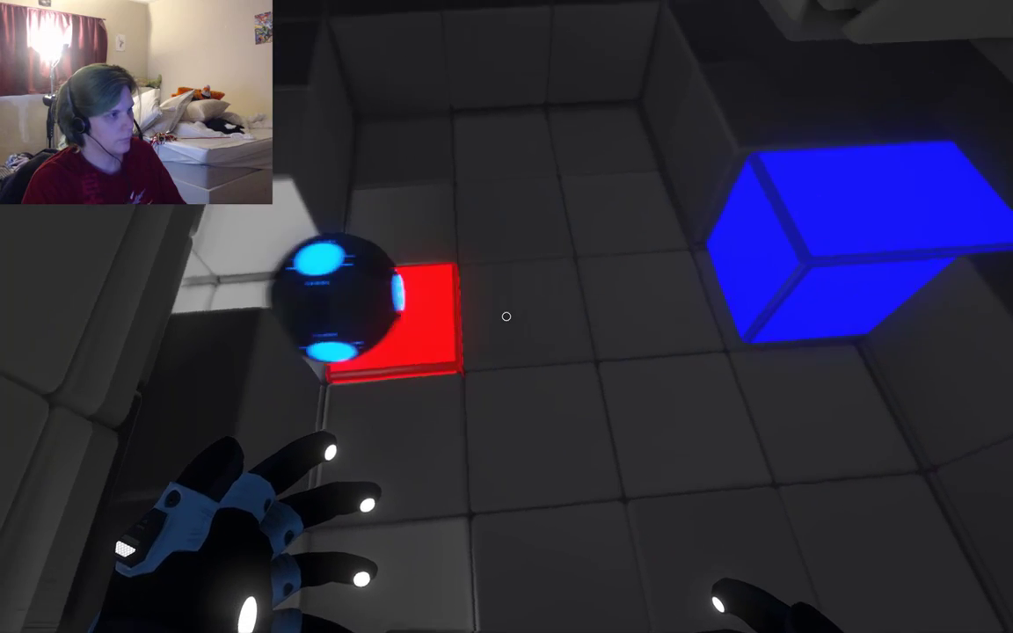
click(505, 316)
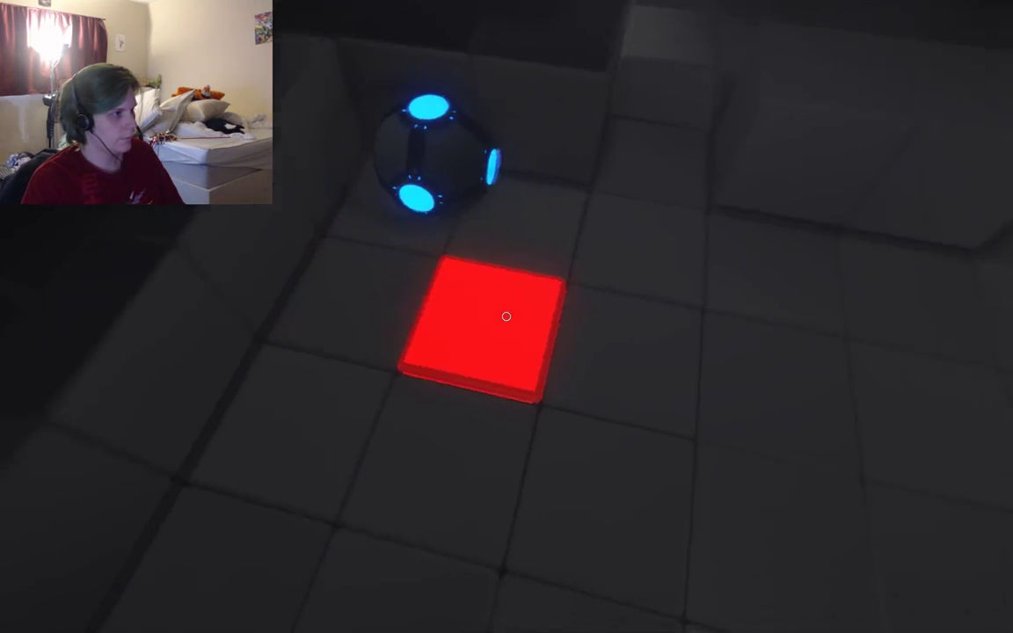
Pick up the blue sphere and switch the yellow blocks off, then extend them again
click(506, 317)
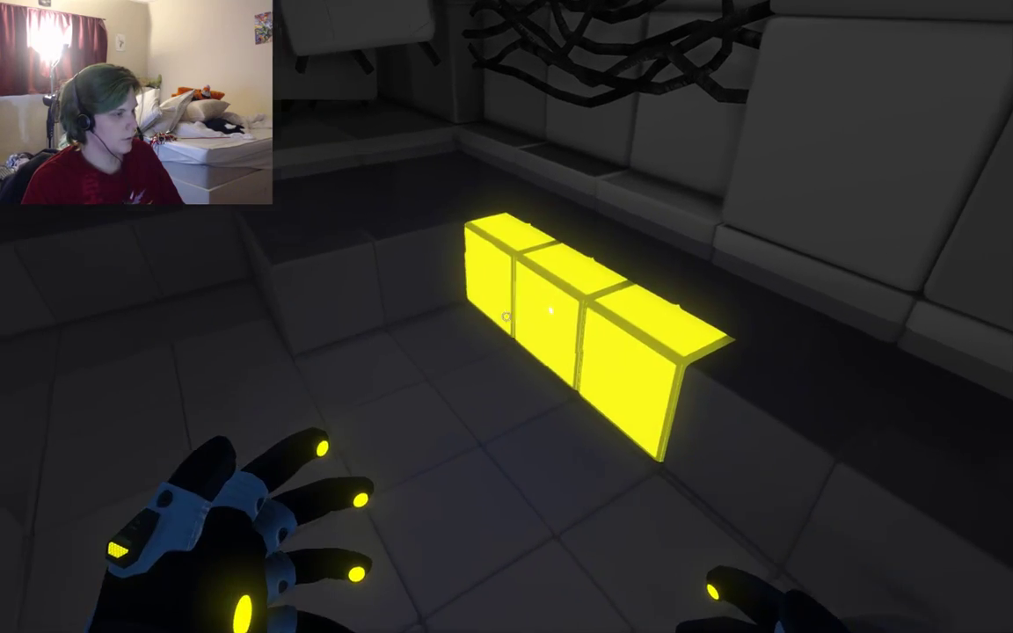
click(506, 316)
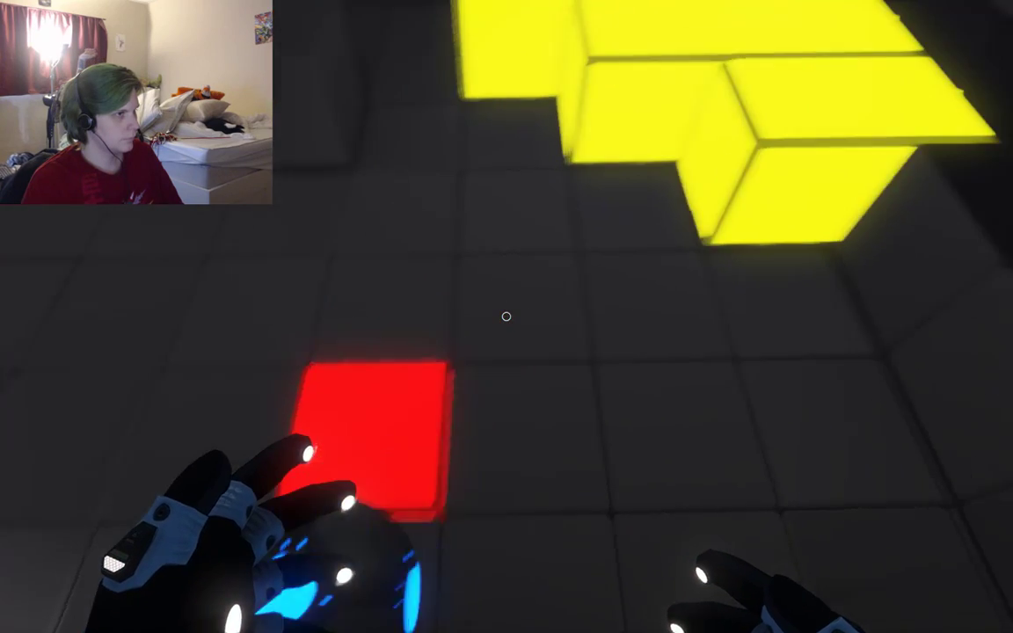
click(507, 317)
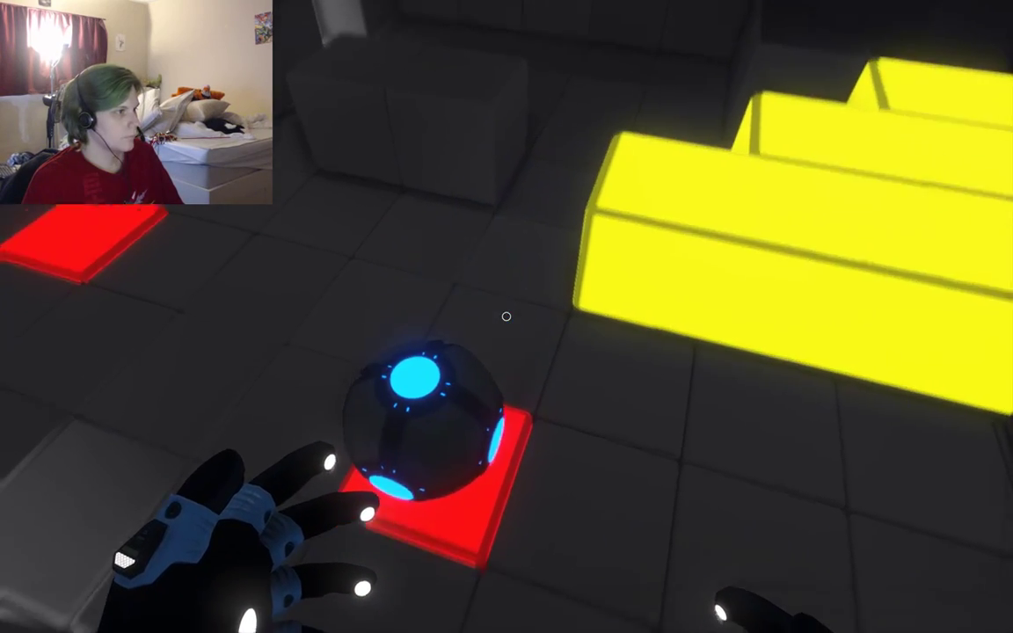
Bounce the sphere with the red floor tile, retract it, then raise it again
click(506, 317)
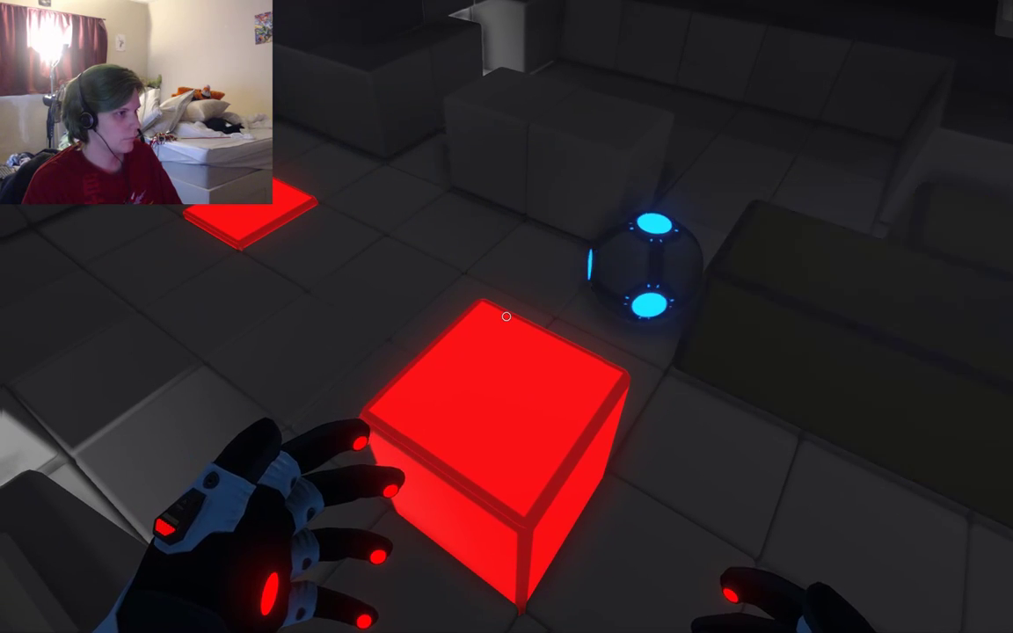
right_click(507, 316)
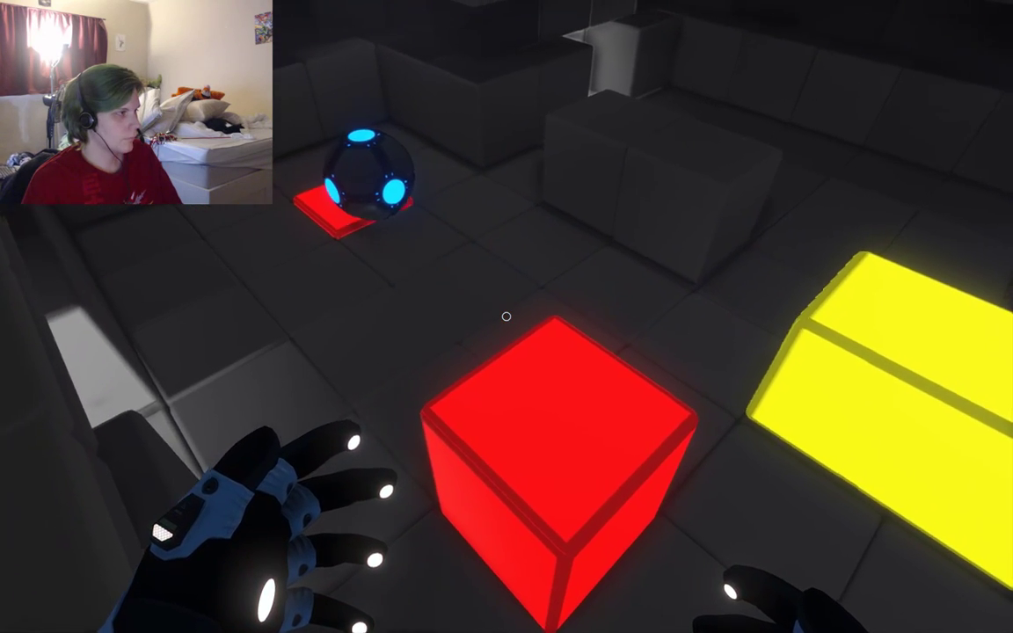
key(w)
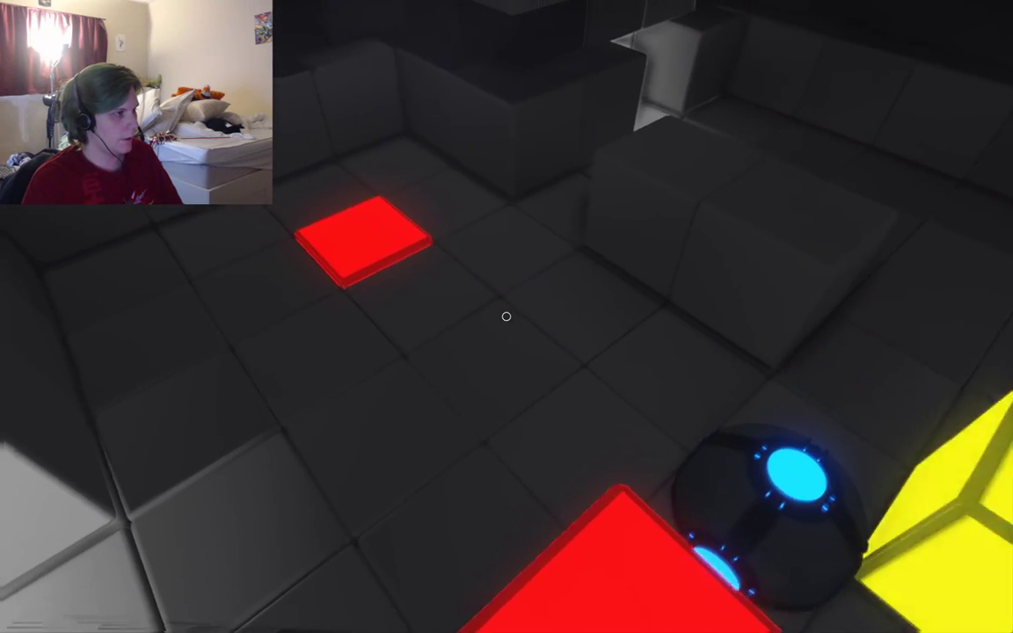
click(507, 316)
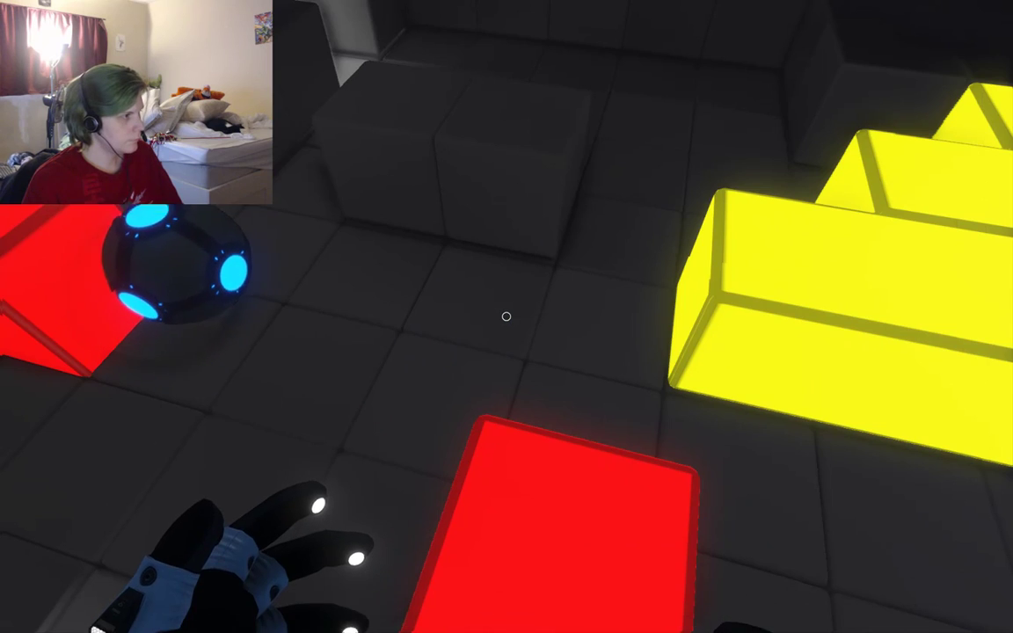
key(w)
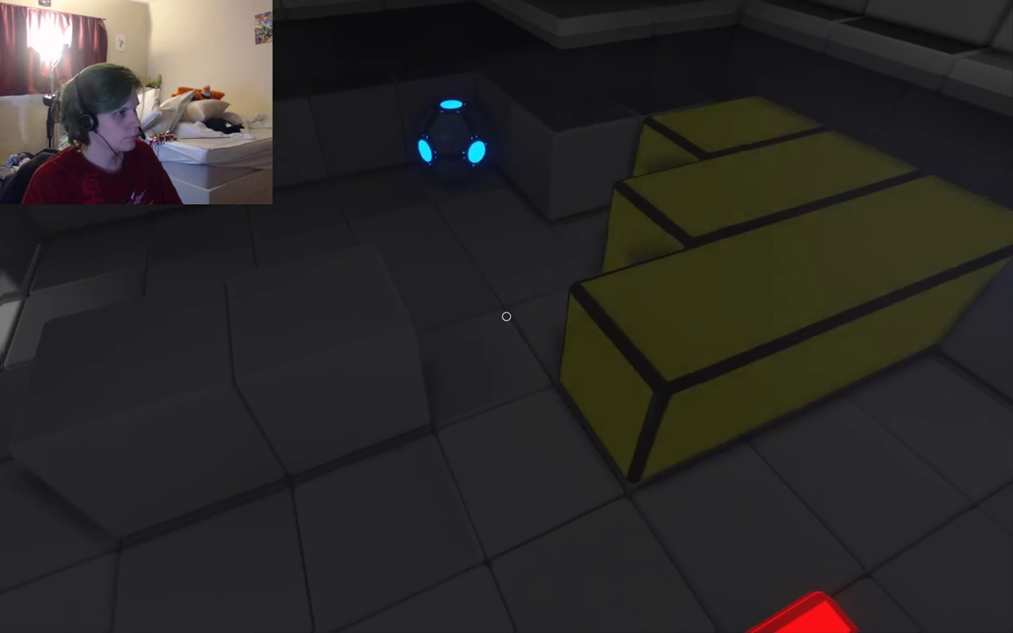
Extend and rebuild the yellow blocks into a staircase up to the ledge
click(507, 317)
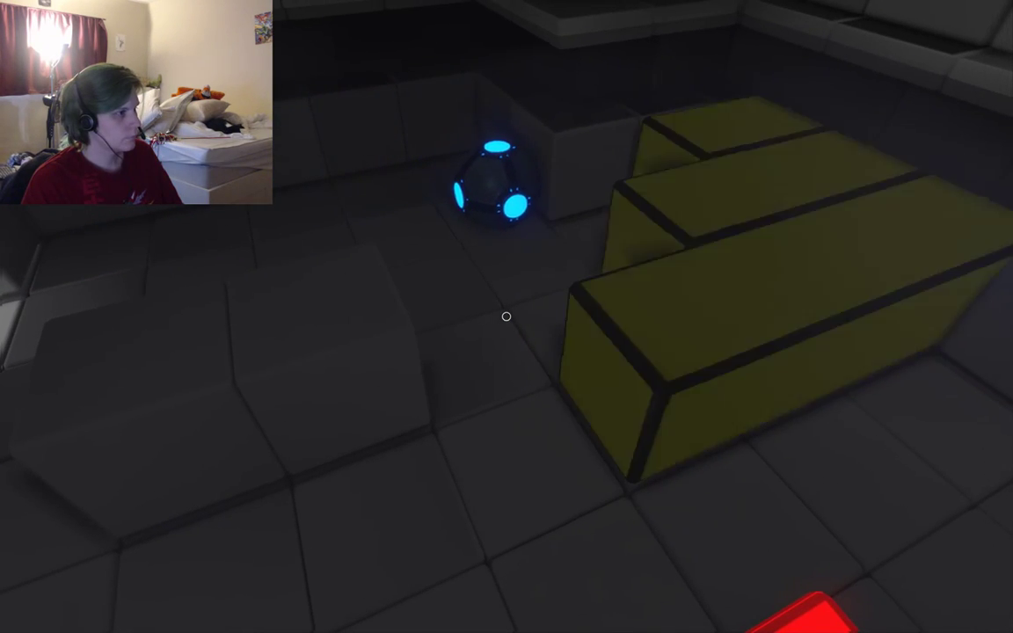
click(507, 317)
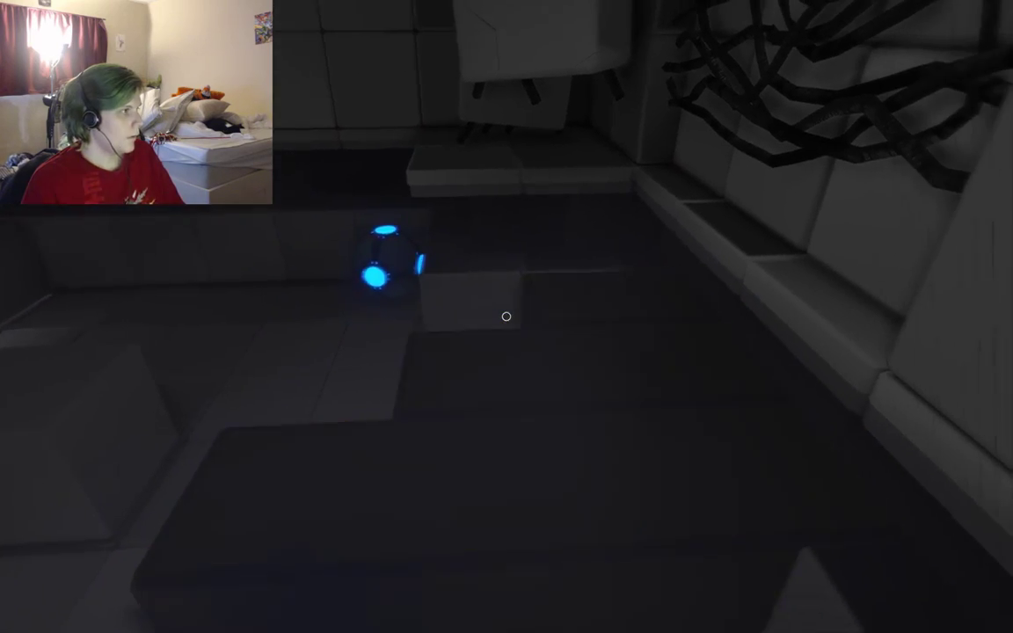
click(506, 317)
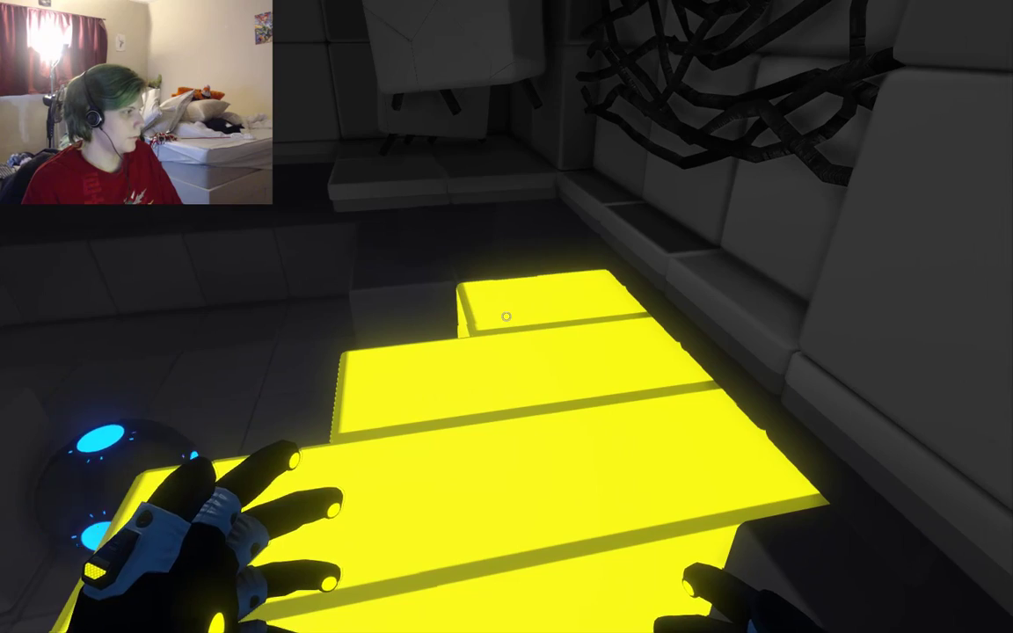
click(507, 316)
click(506, 317)
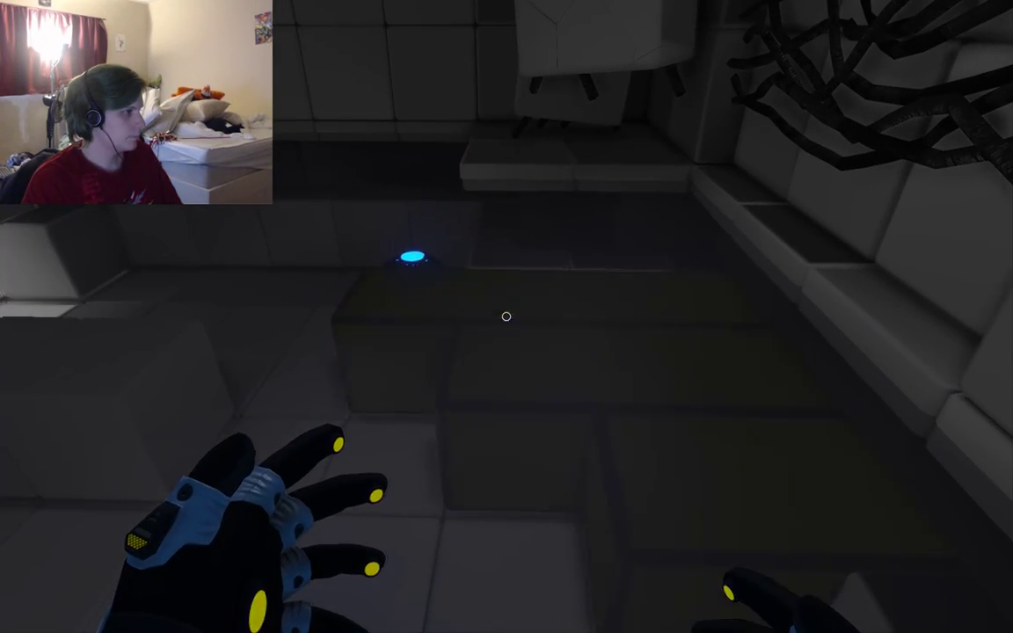
click(507, 317)
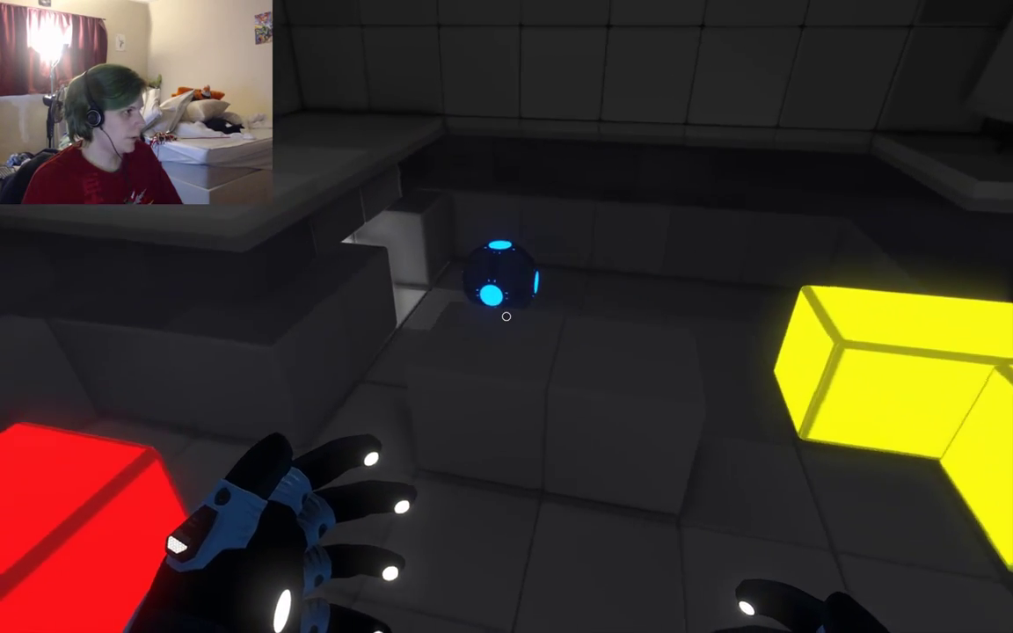